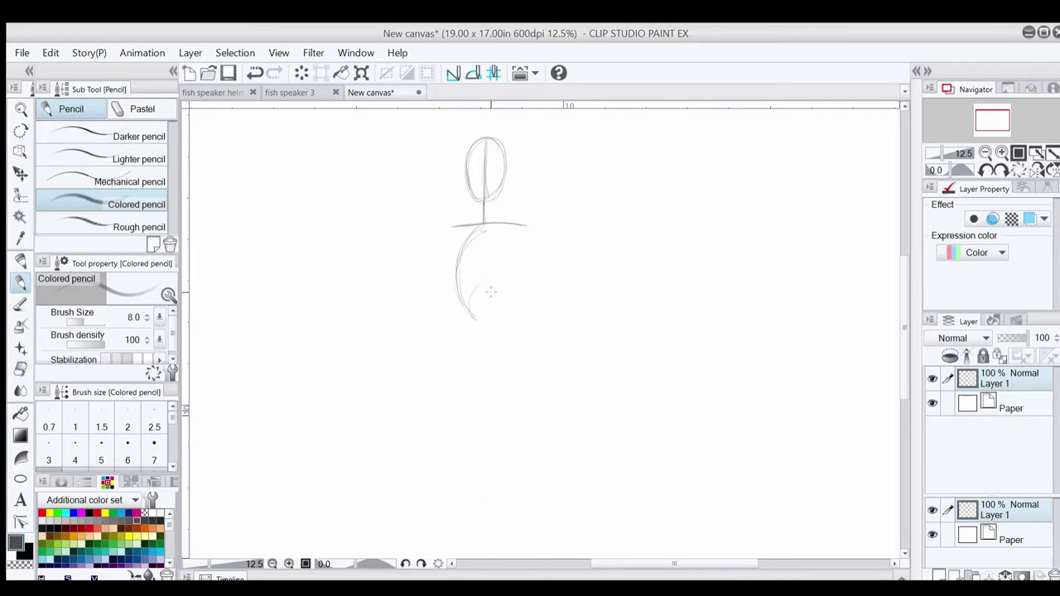
Step: Sketch the ribcage below the shoulder line, with its rounded sides, lower arch and vertical centre line
drag(479, 226, 452, 293)
mouse_move(514, 258)
mouse_down()
mouse_move(516, 305)
mouse_move(465, 310)
mouse_move(487, 286)
mouse_up()
drag(485, 224, 484, 284)
drag(485, 239, 492, 343)
Step: Sketch the pelvis below the ribcage as a tilted angular block with a centre line
mouse_move(486, 258)
mouse_down()
mouse_move(491, 341)
mouse_move(493, 330)
mouse_move(505, 371)
mouse_move(524, 374)
mouse_up()
mouse_move(461, 358)
mouse_down()
mouse_move(521, 372)
mouse_move(439, 392)
mouse_up()
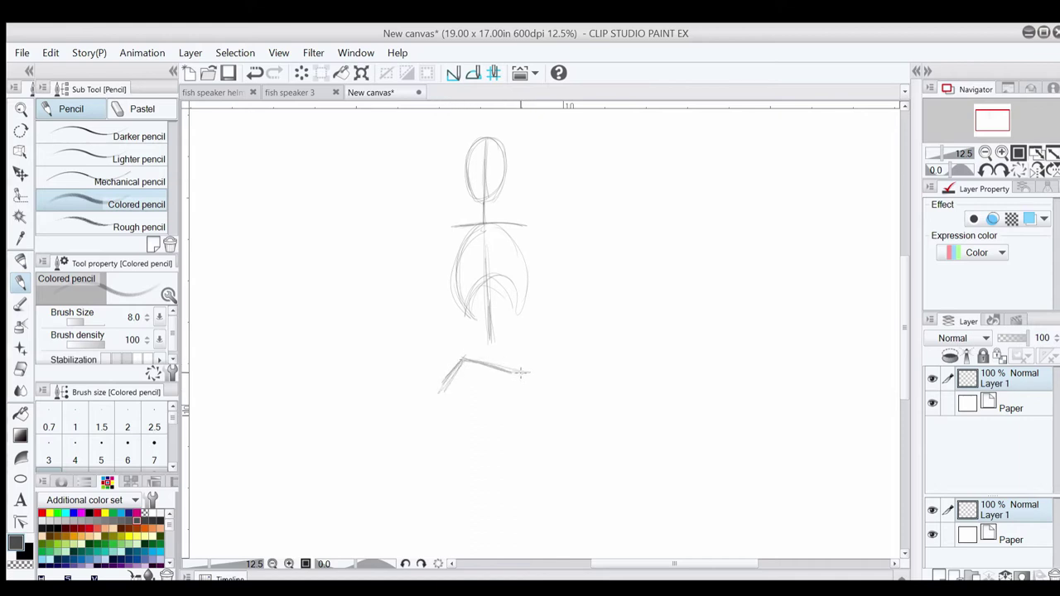
drag(522, 373, 520, 419)
mouse_move(451, 405)
mouse_down()
mouse_move(477, 434)
mouse_move(492, 424)
mouse_move(473, 431)
mouse_up()
drag(487, 371, 481, 402)
Step: Add the round shoulder joints and chest guide curves, and connect the ribcage to the hips with waist lines
mouse_move(474, 313)
mouse_down()
mouse_move(469, 348)
mouse_move(476, 287)
mouse_up()
mouse_move(452, 240)
mouse_down()
mouse_move(442, 247)
mouse_move(450, 231)
mouse_up()
drag(529, 234, 487, 329)
drag(464, 252, 520, 253)
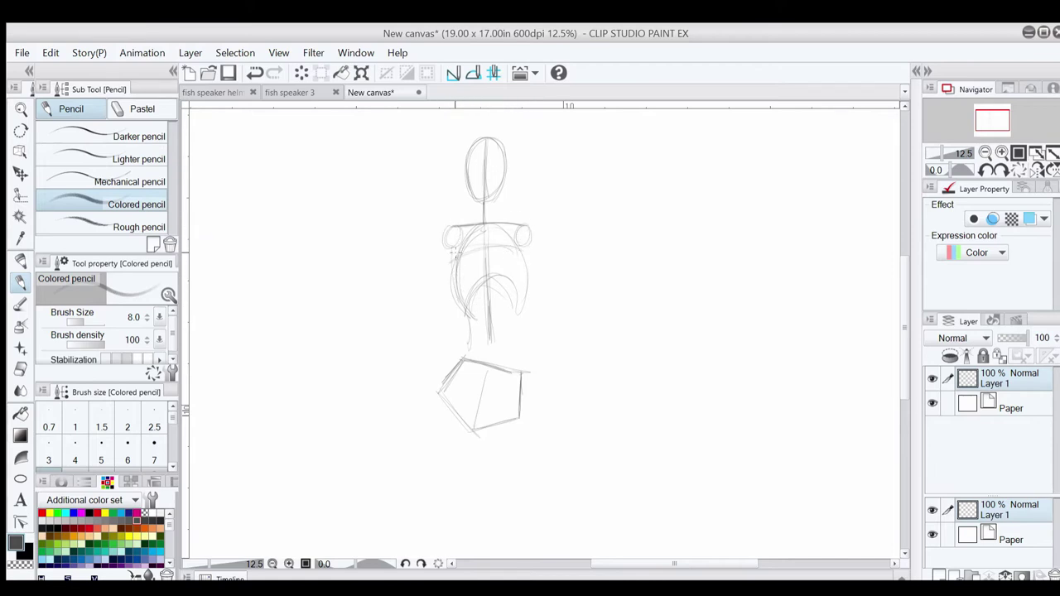
drag(451, 263, 518, 253)
drag(489, 323, 487, 375)
mouse_move(460, 300)
mouse_down()
mouse_move(471, 340)
mouse_move(436, 381)
mouse_up()
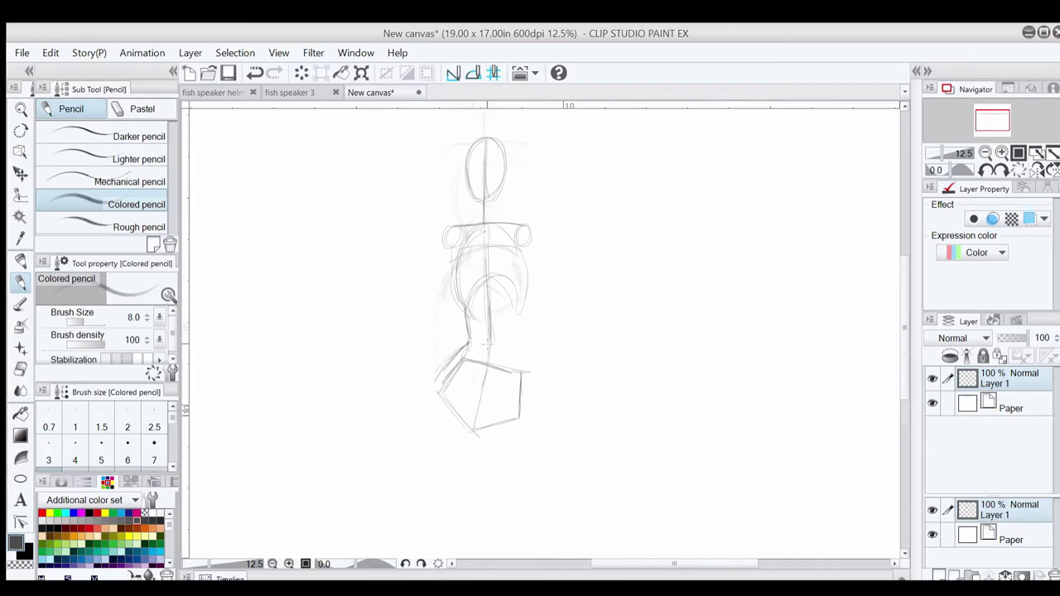
Step: Sketch the thigh on the left side of the drawing as a long tapered shape around a leg guide line
mouse_move(479, 321)
mouse_down()
mouse_move(481, 369)
mouse_move(462, 426)
mouse_up()
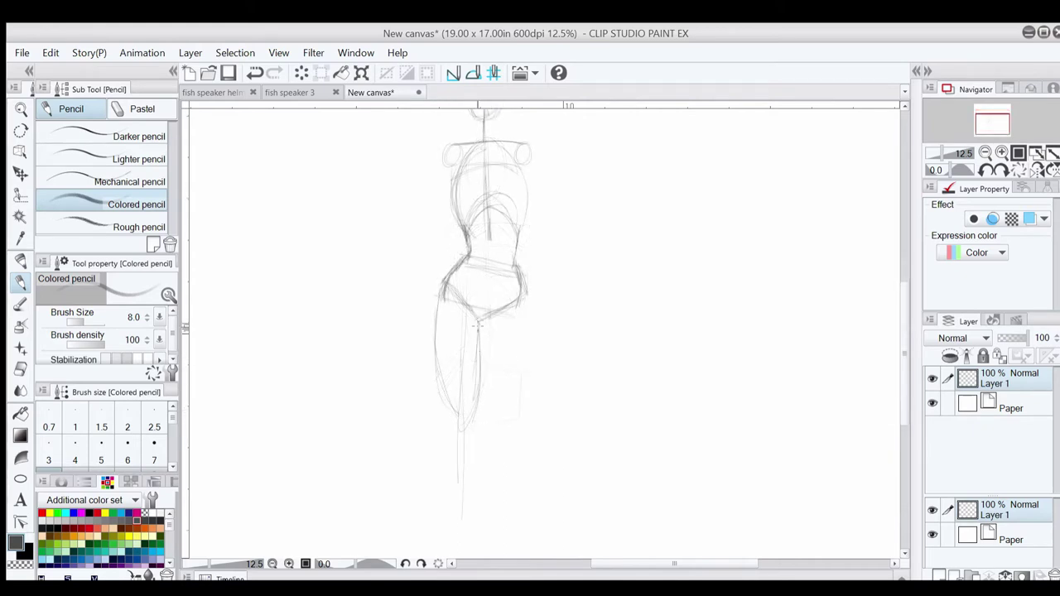
drag(459, 425, 439, 395)
mouse_move(447, 301)
mouse_down()
mouse_move(449, 404)
mouse_move(469, 429)
mouse_up()
Step: Sketch the knee and lower leg below the first thigh, and extend the second leg down from its knee
scroll(878, 334, down, 3)
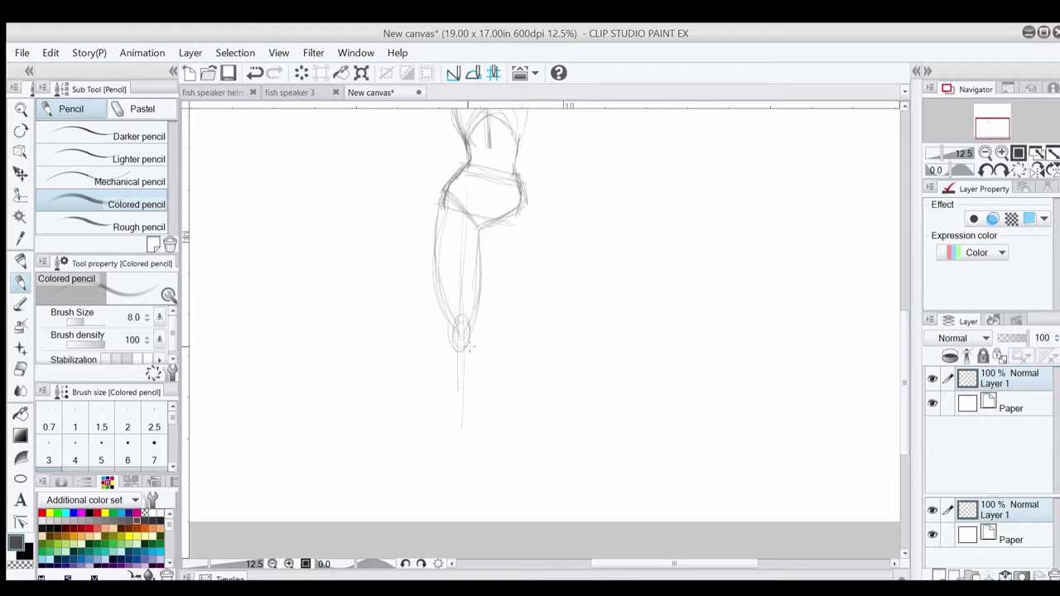
mouse_move(452, 333)
mouse_down()
mouse_move(439, 376)
mouse_move(448, 358)
mouse_move(457, 438)
mouse_up()
drag(471, 335, 478, 362)
drag(470, 331, 478, 365)
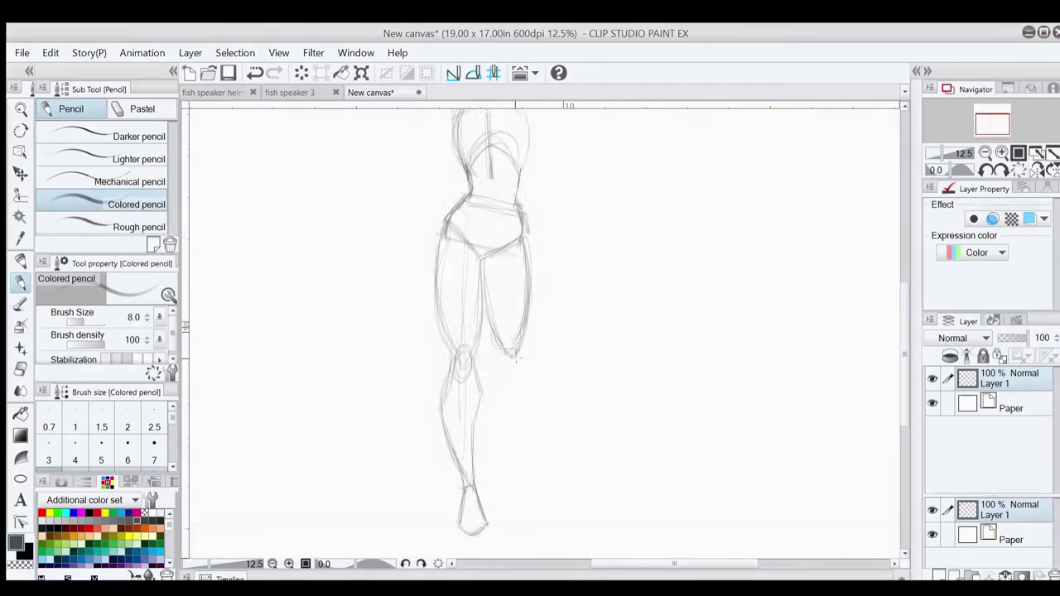
mouse_move(507, 354)
mouse_down()
mouse_move(522, 354)
mouse_move(499, 360)
mouse_move(496, 414)
mouse_move(525, 382)
mouse_move(502, 439)
mouse_move(515, 420)
mouse_up()
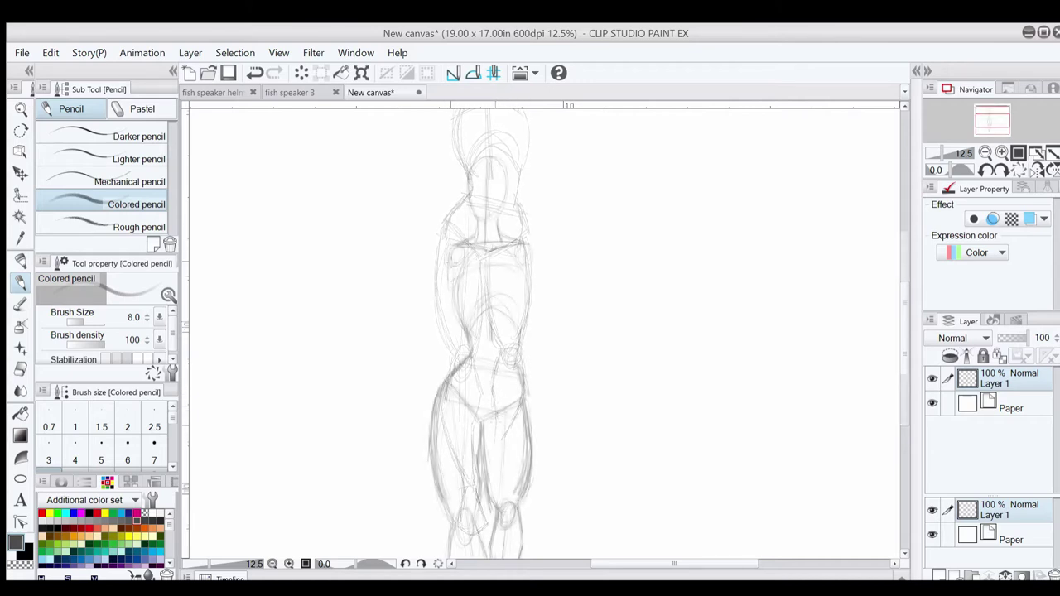
Step: Define both side contours of the torso from the armpits to the hips, adding a curved guide line across the ribcage
mouse_move(452, 246)
mouse_down()
mouse_move(449, 313)
mouse_move(453, 298)
mouse_up()
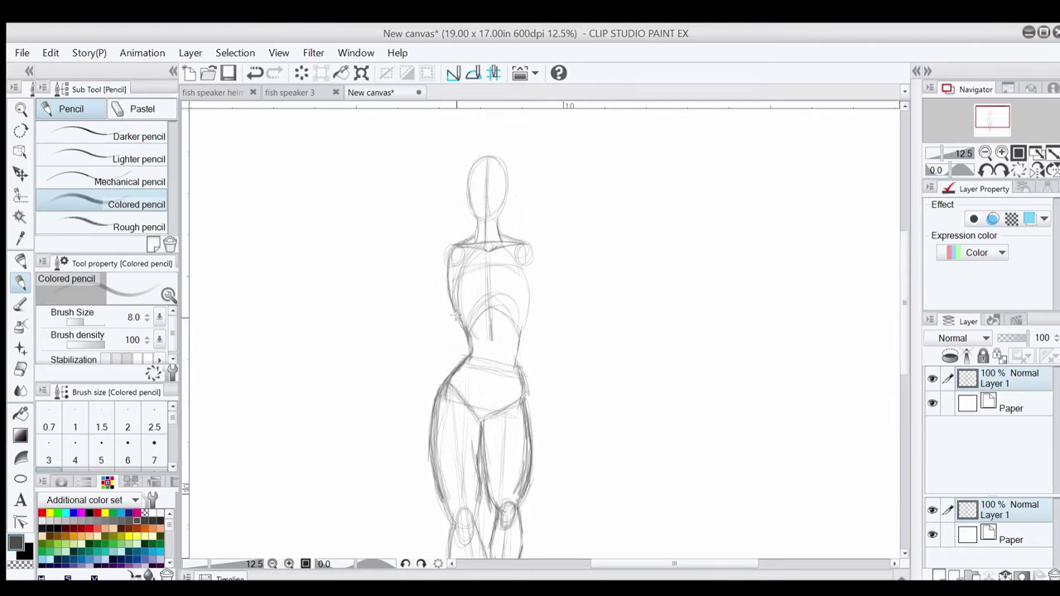
drag(531, 249, 533, 303)
mouse_move(463, 293)
mouse_down()
mouse_move(539, 298)
mouse_move(522, 331)
mouse_up()
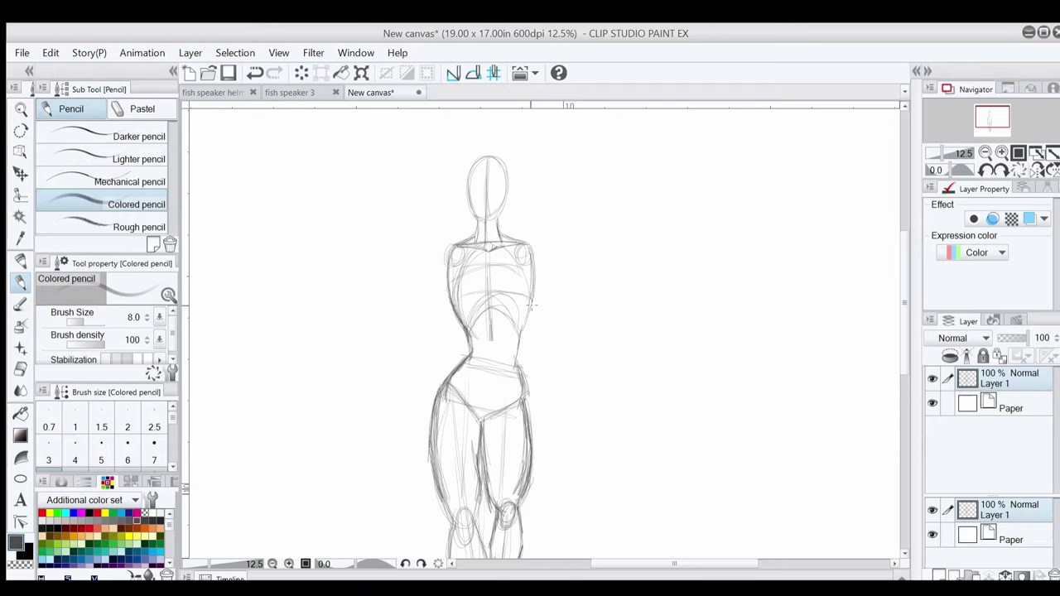
mouse_move(540, 292)
mouse_down()
mouse_move(514, 339)
mouse_move(520, 332)
mouse_up()
mouse_move(467, 335)
mouse_down()
mouse_move(464, 361)
mouse_move(527, 393)
mouse_up()
drag(518, 333, 525, 386)
Step: Sketch the upper arm hanging on the left side of the drawing and round off the opposite shoulder
drag(450, 246, 426, 326)
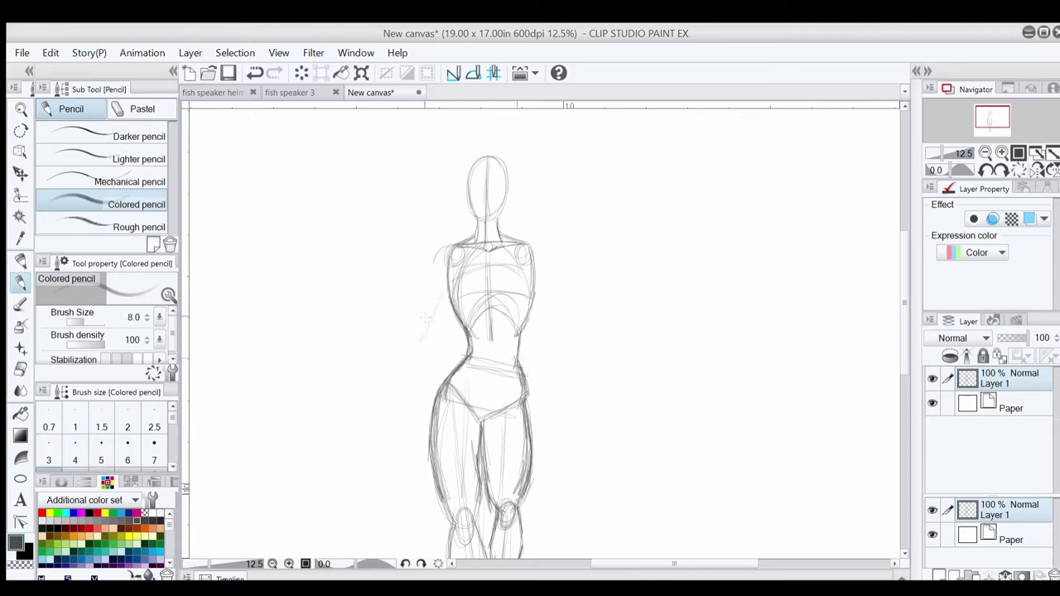
drag(436, 252, 411, 323)
drag(444, 289, 422, 342)
drag(426, 288, 413, 341)
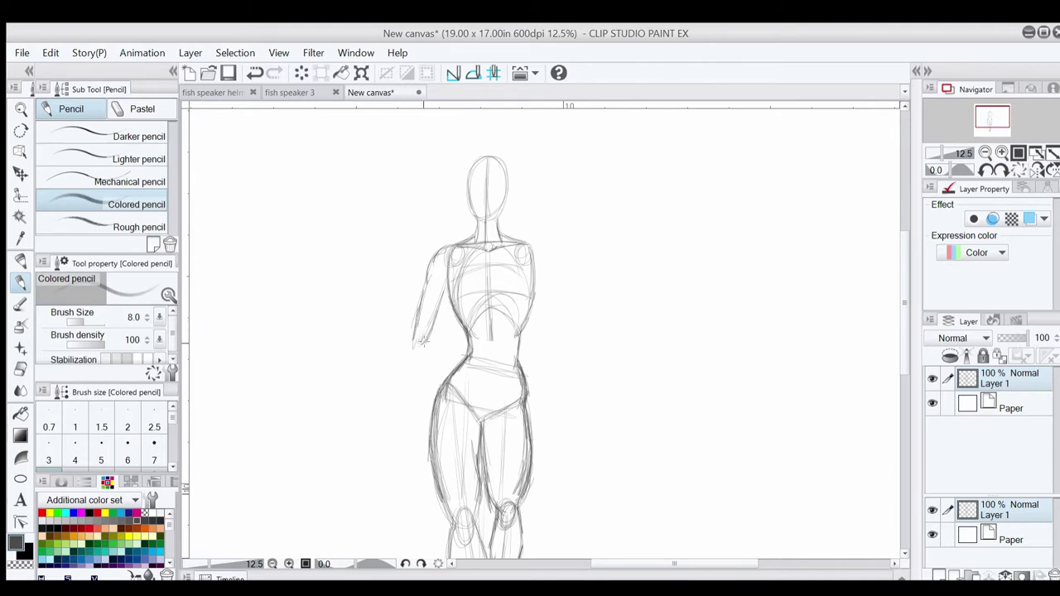
drag(445, 290, 428, 333)
drag(444, 270, 427, 289)
mouse_move(454, 246)
mouse_down()
mouse_move(429, 281)
mouse_move(440, 296)
mouse_move(445, 275)
mouse_move(437, 313)
mouse_up()
mouse_move(442, 272)
mouse_down()
mouse_move(425, 292)
mouse_move(417, 334)
mouse_up()
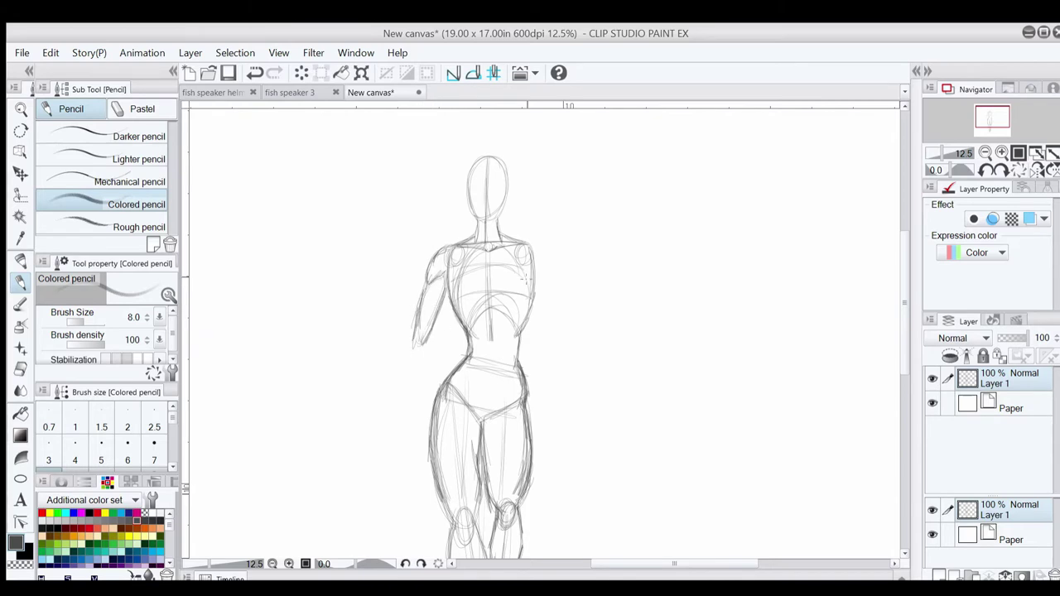
drag(534, 246, 549, 270)
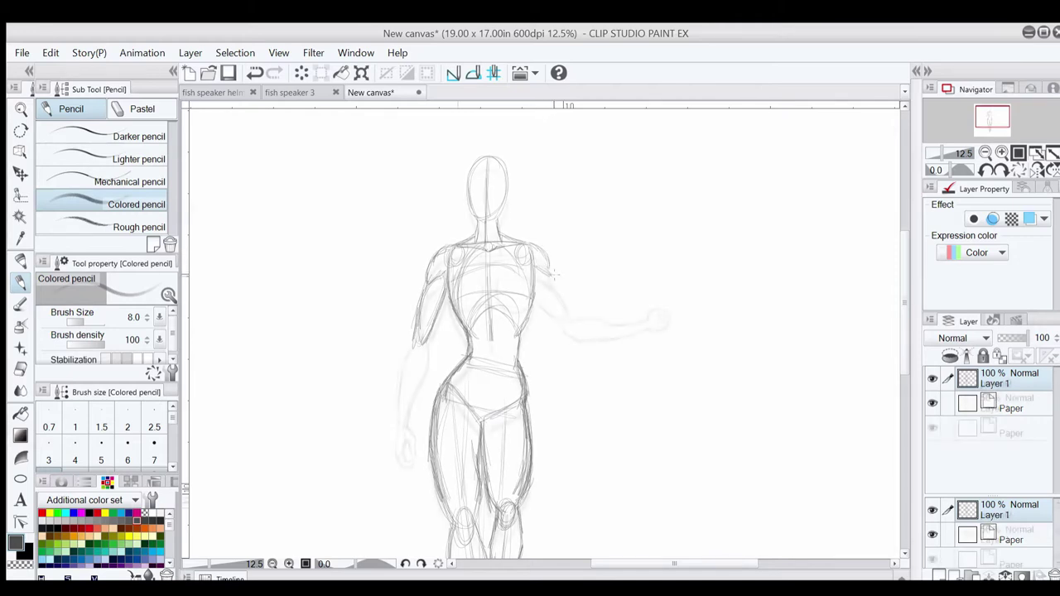
Step: Redraw the chest and raised-arm contours over the rough sketch on the pencel2 layer, using a darker grey
drag(447, 279, 460, 273)
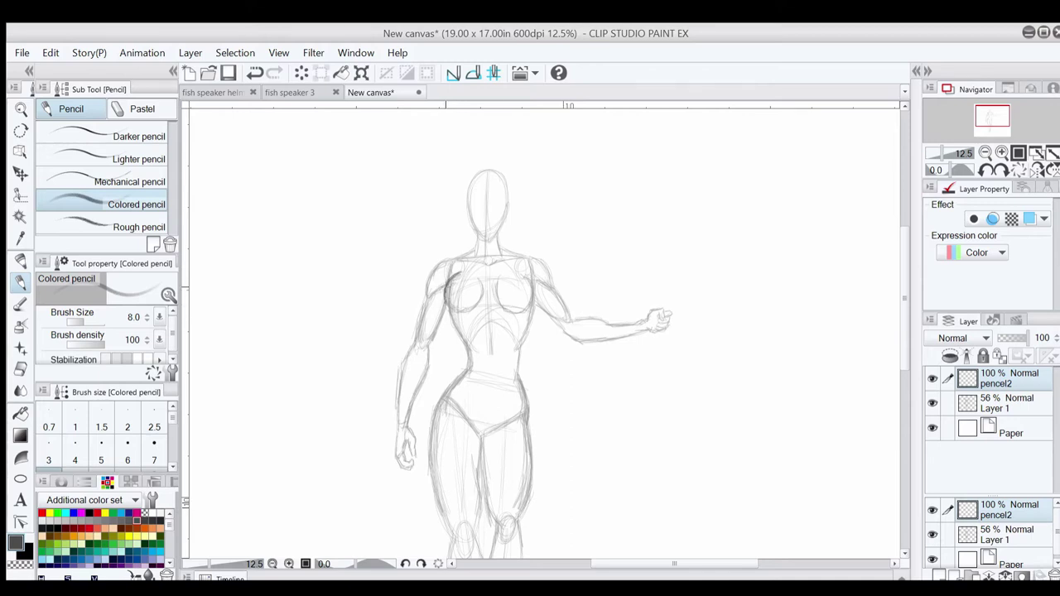
drag(448, 296, 442, 307)
click(153, 521)
drag(445, 280, 447, 305)
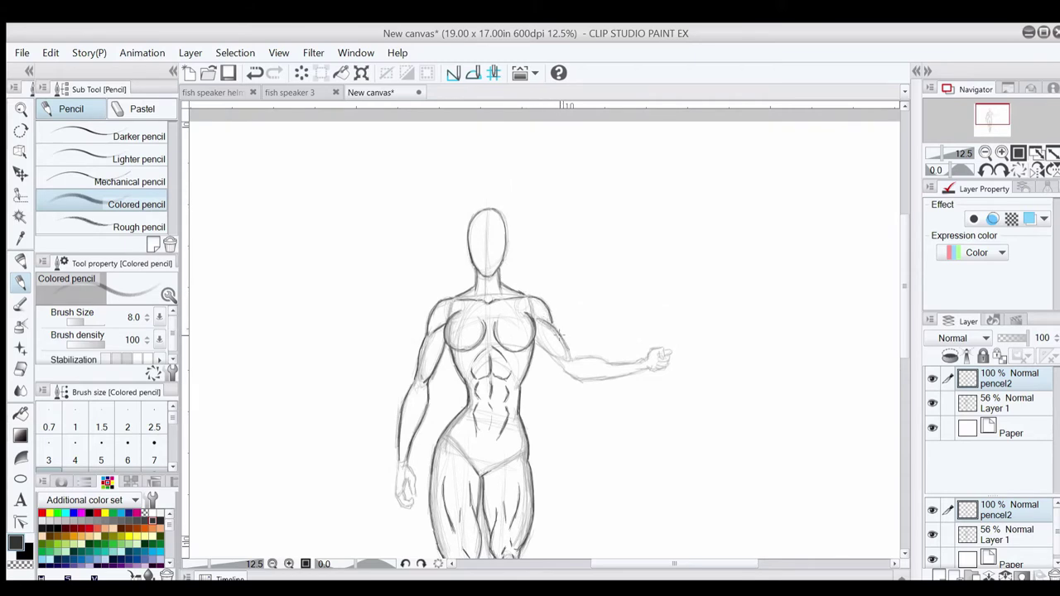
mouse_move(560, 335)
mouse_down()
mouse_move(568, 357)
mouse_move(549, 354)
mouse_move(561, 365)
mouse_up()
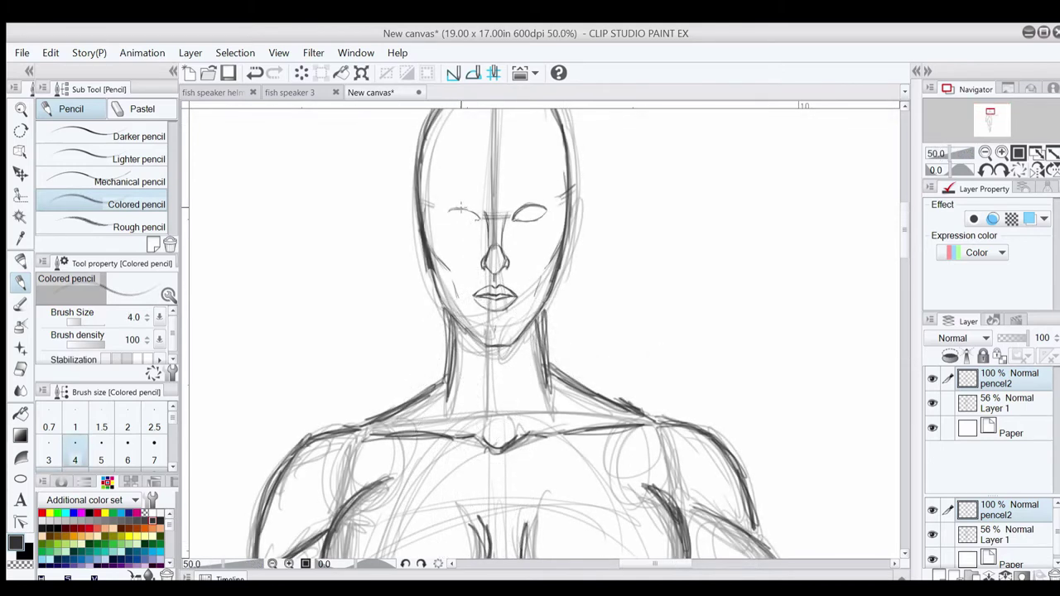
Step: Draw the upper outline of the second eye with the Colored pencil at size 4.0
drag(461, 206, 478, 217)
drag(446, 217, 451, 212)
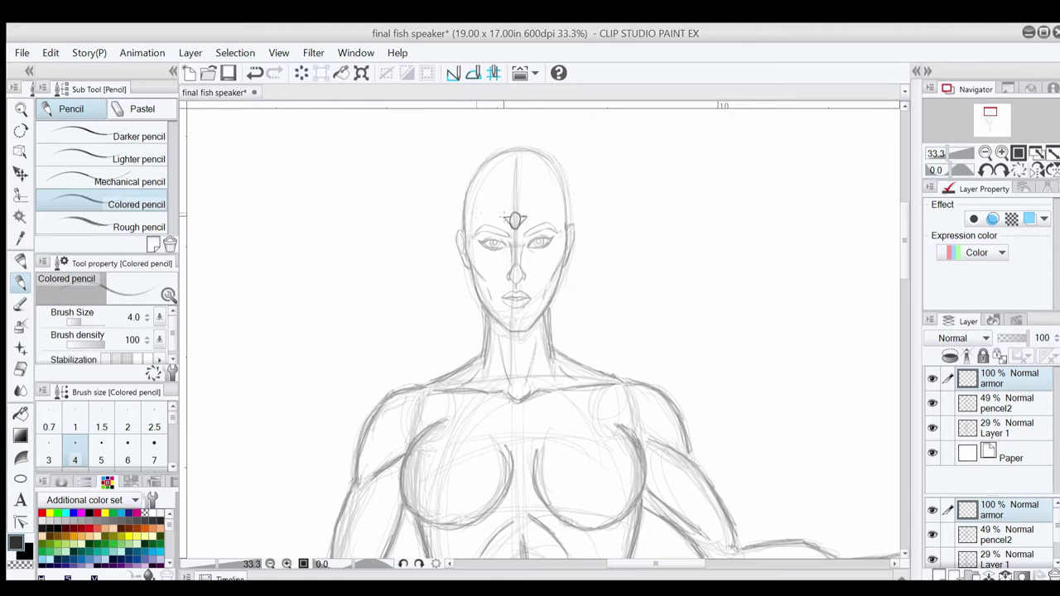
Step: Draw the helmet's brow line outward from both sides of the forehead gem and turn it down at the temples on the armor layer
mouse_move(480, 211)
mouse_down()
mouse_move(506, 223)
mouse_move(474, 208)
mouse_move(532, 219)
mouse_move(559, 207)
mouse_up()
drag(473, 212, 468, 233)
drag(557, 206, 563, 233)
drag(554, 209, 568, 235)
drag(554, 220, 565, 235)
Step: Sketch the helmet's cheek guards along both sides of the face and start their outer flare beside the ear
drag(471, 245, 485, 303)
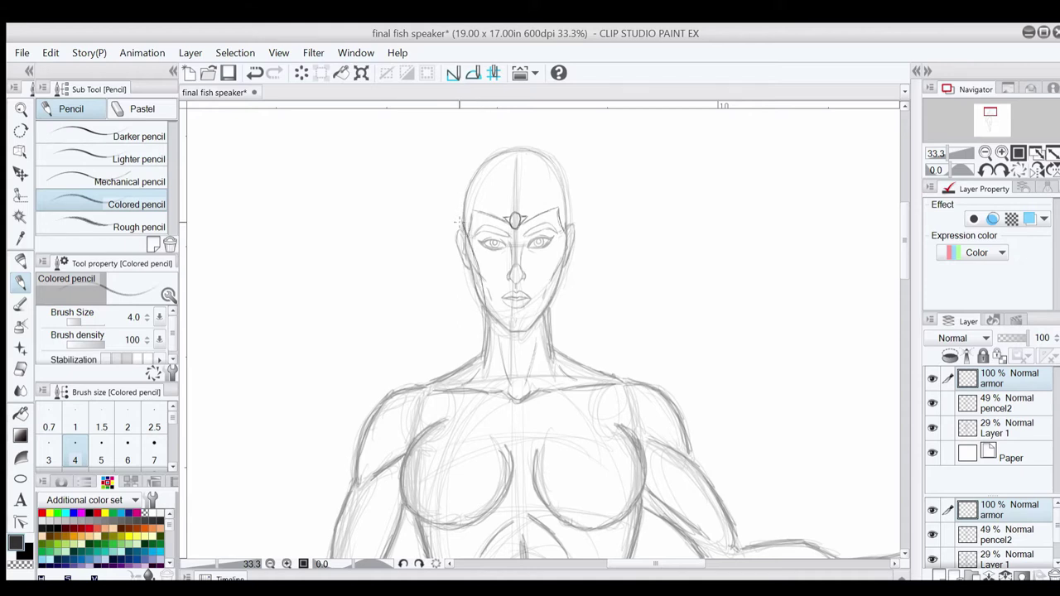
mouse_move(462, 222)
mouse_down()
mouse_move(441, 252)
mouse_move(484, 309)
mouse_up()
drag(560, 239, 548, 296)
drag(582, 231, 590, 241)
mouse_move(563, 289)
mouse_down()
mouse_move(585, 256)
mouse_move(561, 292)
mouse_up()
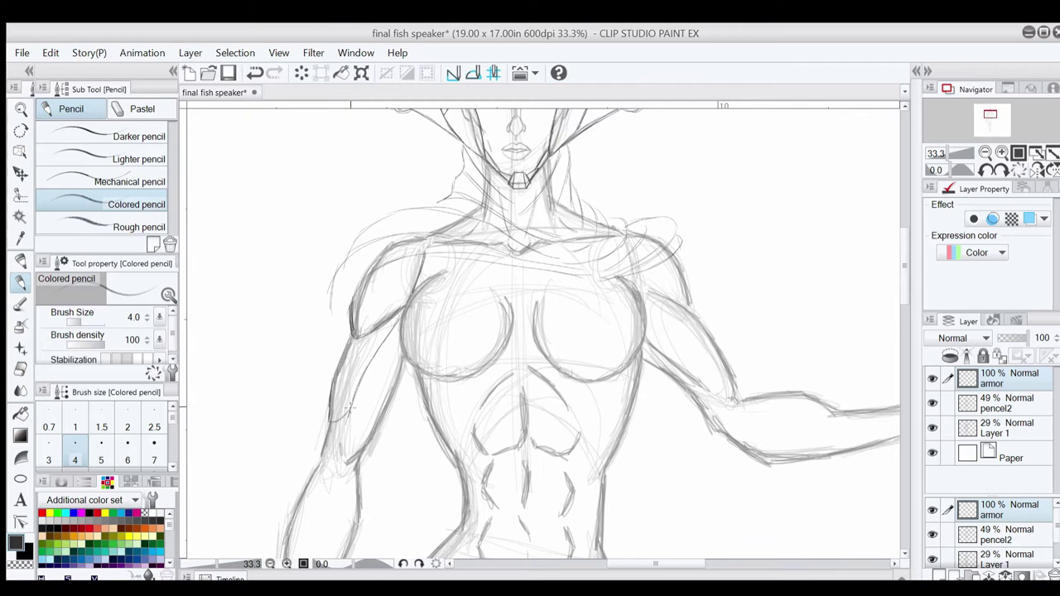
Step: Outline the long armor plate on the upper arm beneath the left shoulder of the drawing
mouse_move(350, 406)
mouse_down()
mouse_move(393, 322)
mouse_move(348, 412)
mouse_up()
drag(331, 414, 347, 406)
mouse_move(389, 323)
mouse_down()
mouse_move(364, 353)
mouse_move(352, 399)
mouse_up()
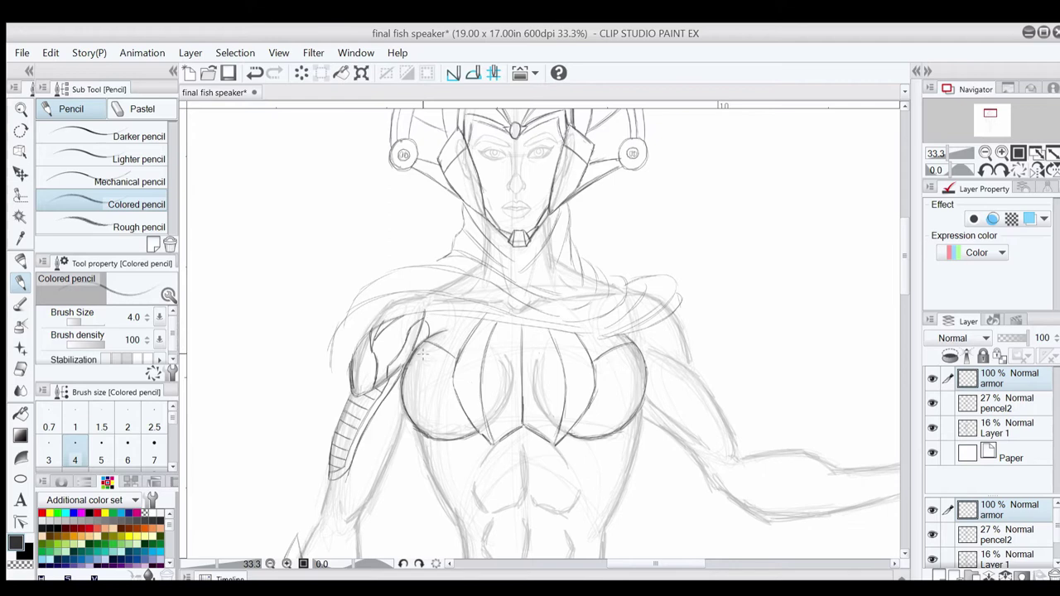
Step: Add the armor band lines between the chest panels and the outer edges of both breasts
mouse_move(412, 363)
mouse_down()
mouse_move(478, 313)
mouse_move(427, 352)
mouse_move(461, 357)
mouse_up()
drag(596, 368, 623, 351)
drag(610, 357, 628, 351)
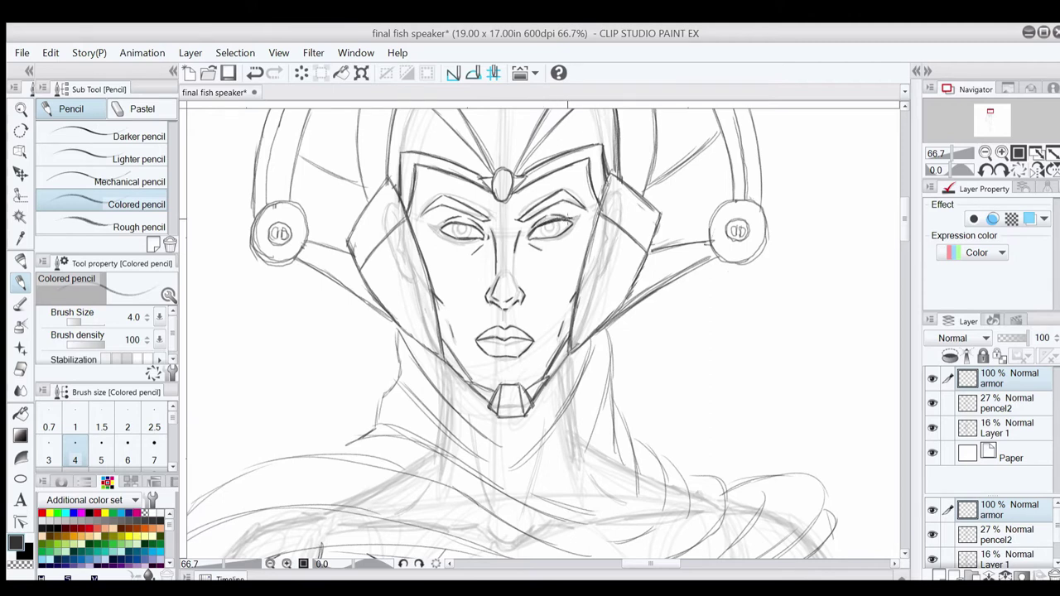
Step: Add a small detail stroke at the outer corner of the eye on the right side of the drawing
mouse_move(579, 215)
mouse_down()
mouse_move(570, 224)
mouse_move(578, 217)
mouse_up()
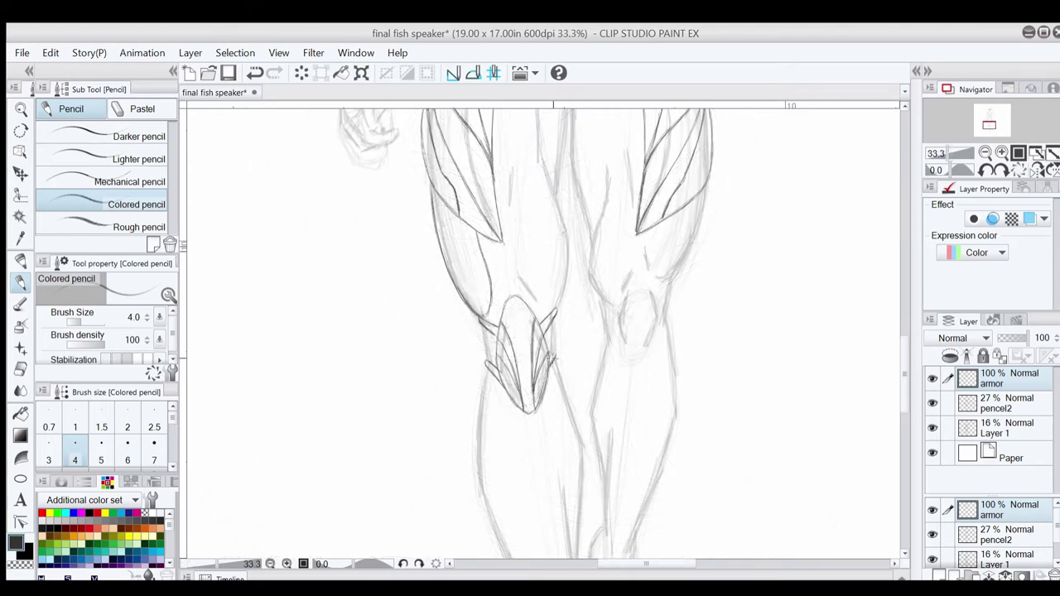
Step: Draw the side edges of the pointed knee guard on the first leg
drag(557, 362, 544, 386)
drag(481, 323, 489, 362)
mouse_move(555, 325)
mouse_down()
mouse_move(560, 357)
mouse_move(555, 342)
mouse_up()
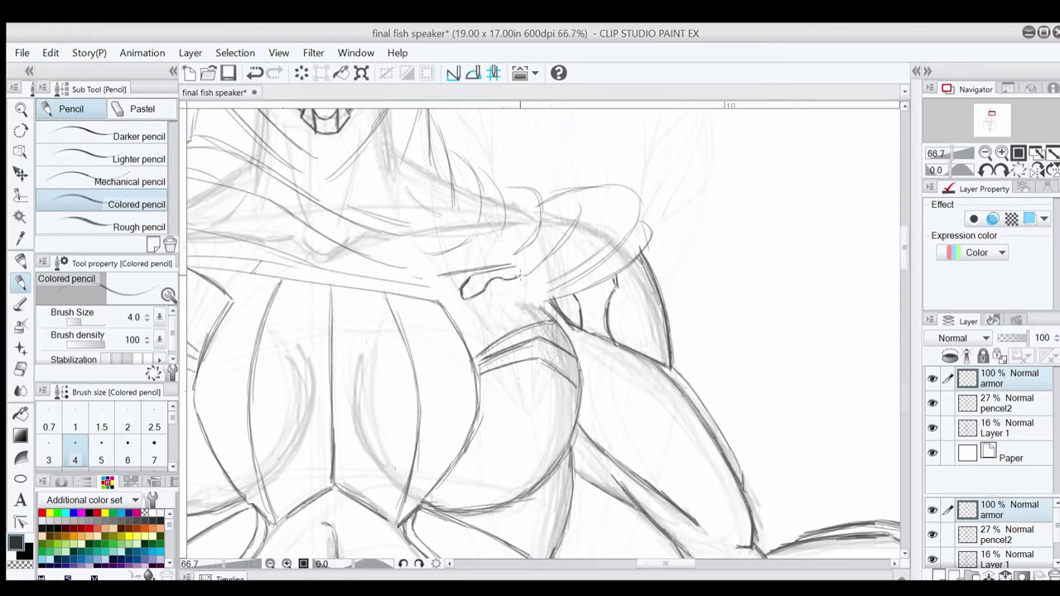
Step: Draw the inner details of the cloak brooch near the shoulder
mouse_move(515, 278)
mouse_down()
mouse_move(518, 266)
mouse_move(488, 284)
mouse_up()
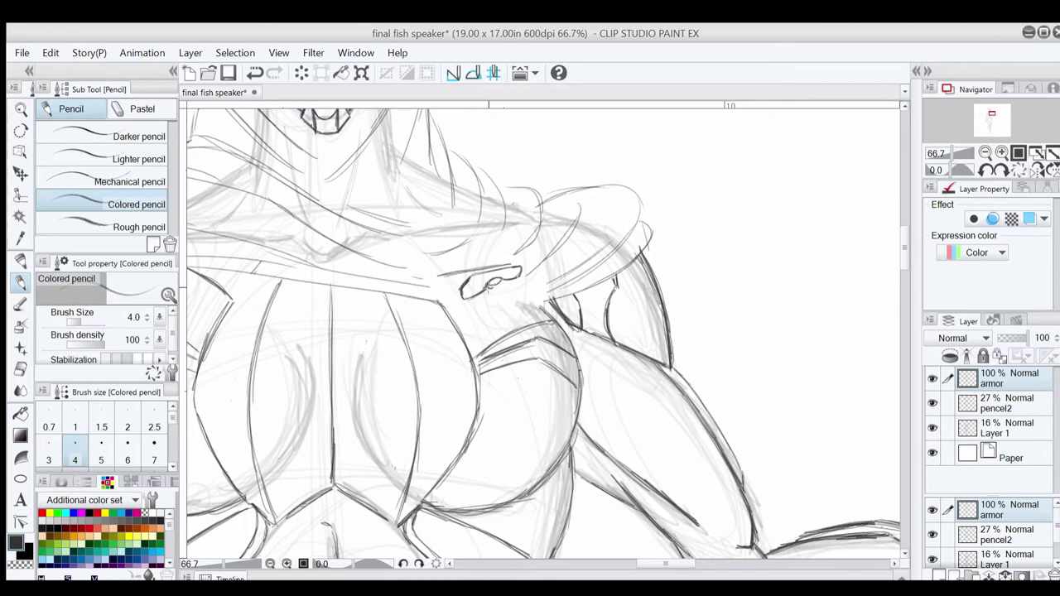
drag(491, 285, 507, 289)
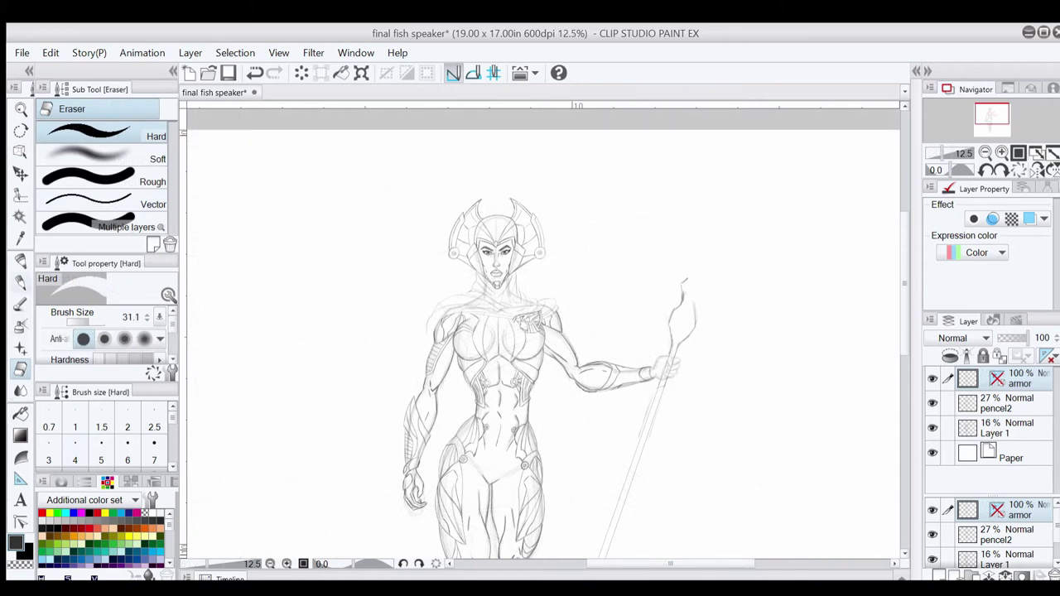
Step: Sketch the long curved edge of the staff's blade with the Colored pencil and clean up its tip with the Hard eraser at 47.9
click(89, 321)
click(20, 282)
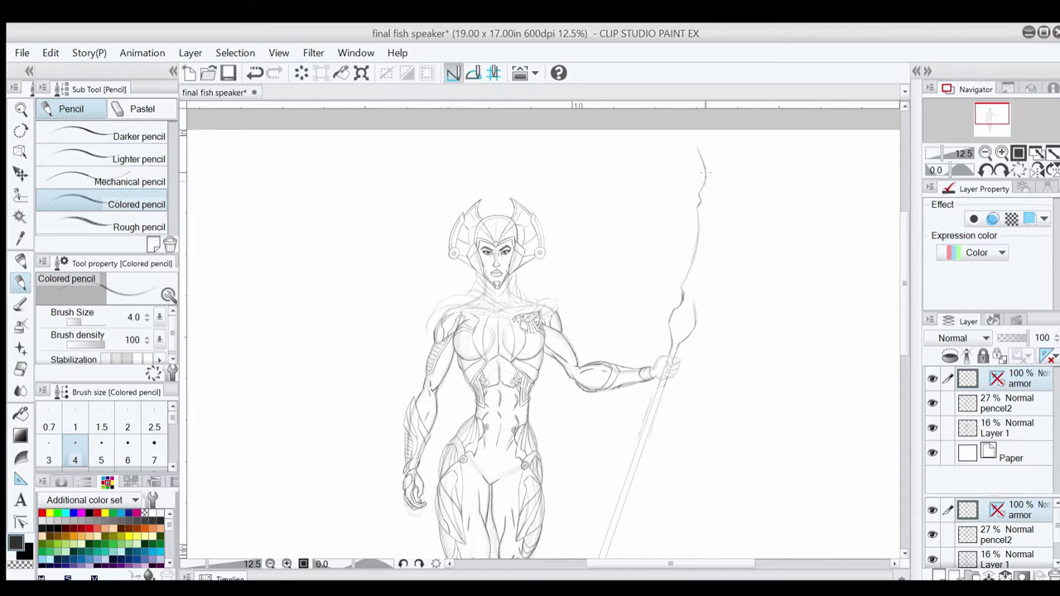
key(e)
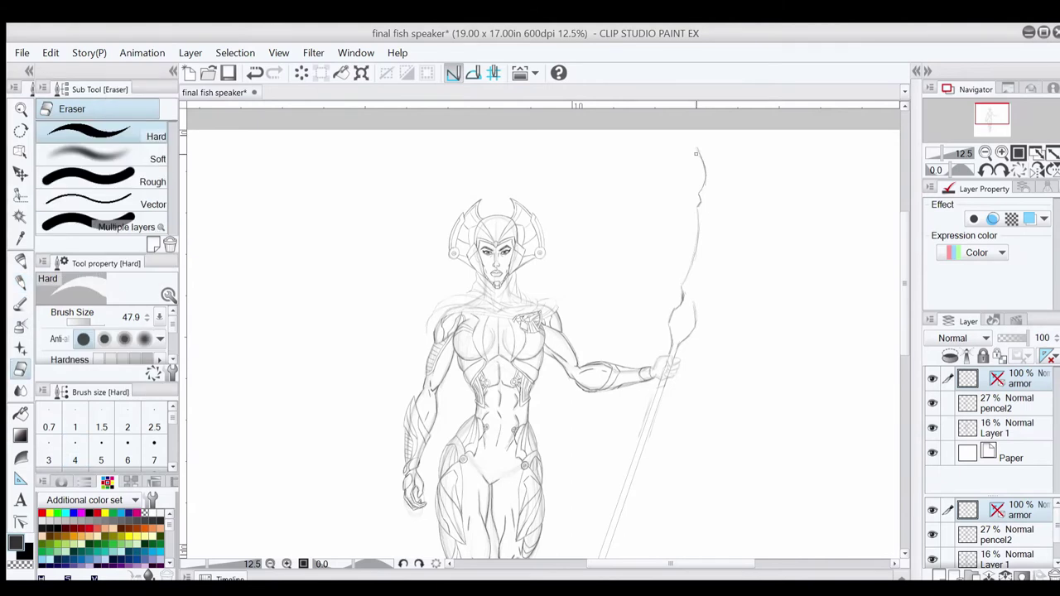
drag(696, 153, 705, 177)
key(p)
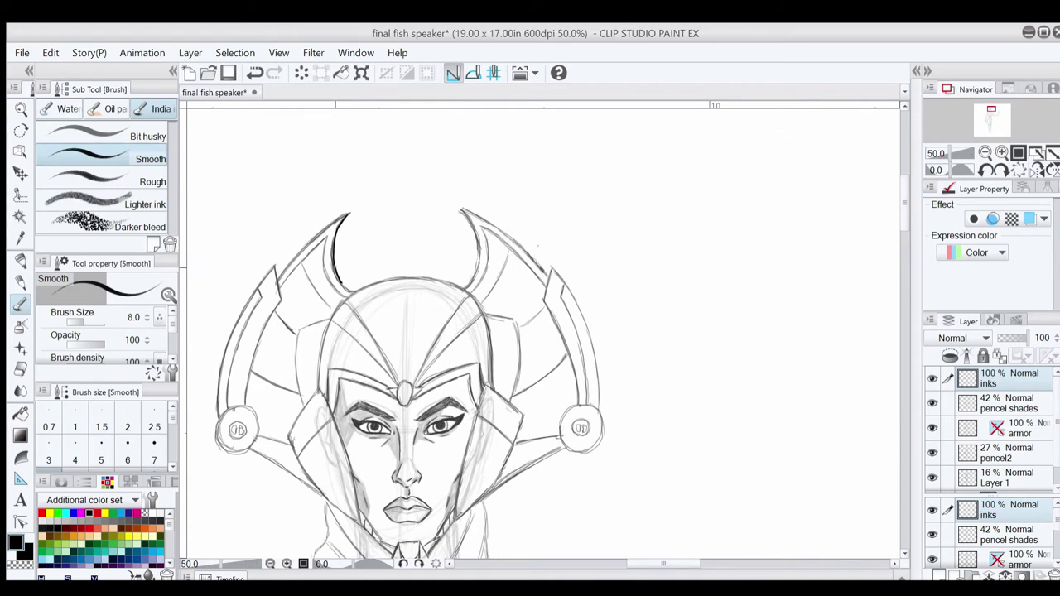
Step: Ink the helmet's left horn and curved side frame on the inks layer with the Smooth India ink brush at size 8.0
drag(334, 265, 342, 282)
drag(283, 273, 348, 214)
drag(274, 264, 280, 298)
drag(273, 313, 245, 404)
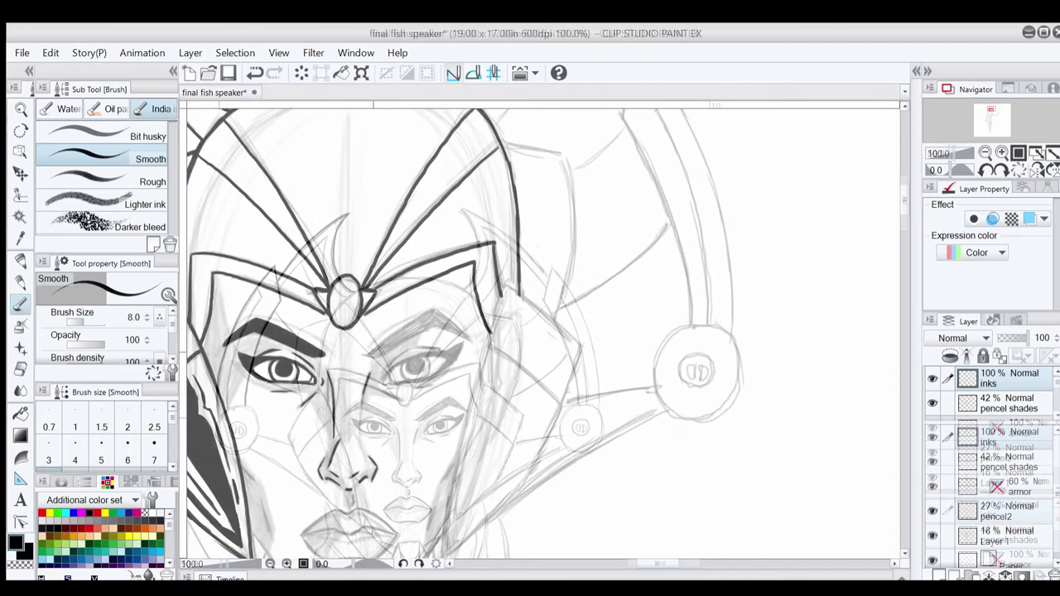
Step: Ink the upper and lower outlines of the eyebrow on the right side of the face
drag(386, 340, 433, 310)
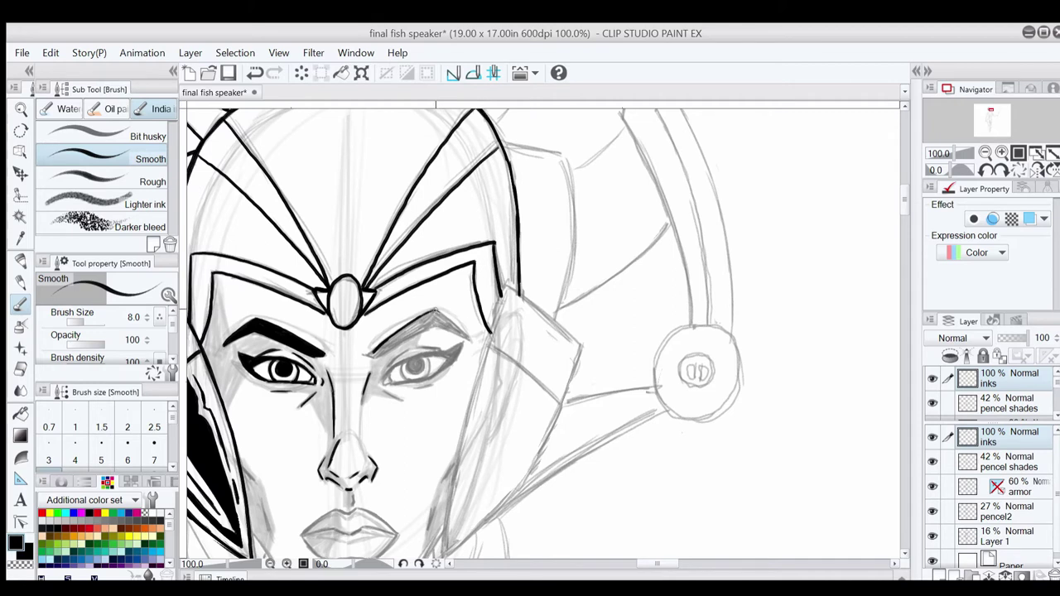
drag(431, 309, 467, 339)
drag(374, 357, 432, 326)
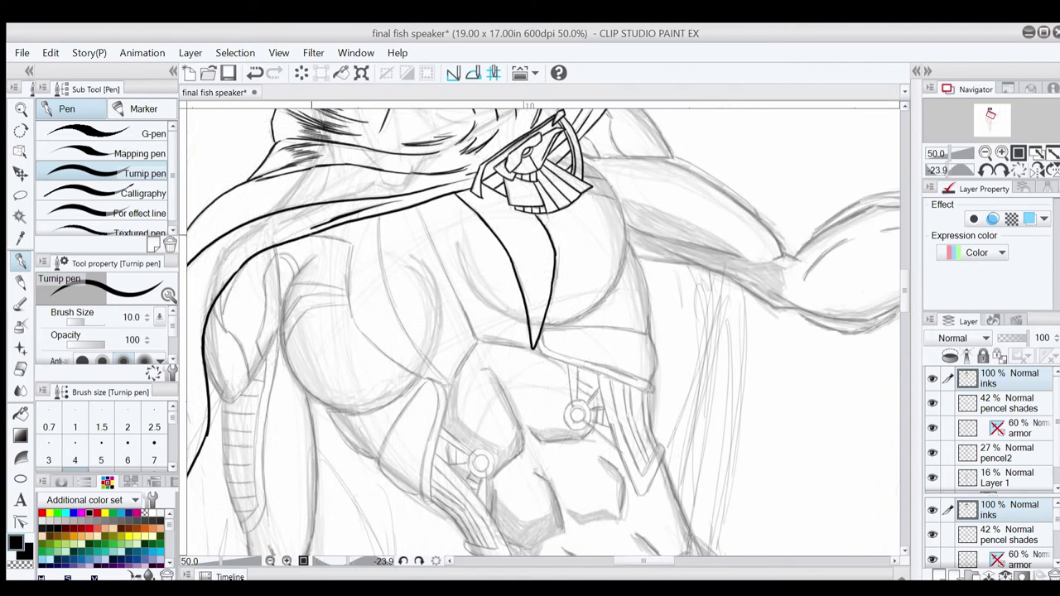
Step: Ink the outer breastplate panel down to its pointed tip with the Turnip pen at size 10.0, redoing the misdrawn stroke
mouse_move(310, 232)
mouse_down()
mouse_move(353, 244)
mouse_move(356, 328)
mouse_move(412, 372)
mouse_up()
key(ctrl+z)
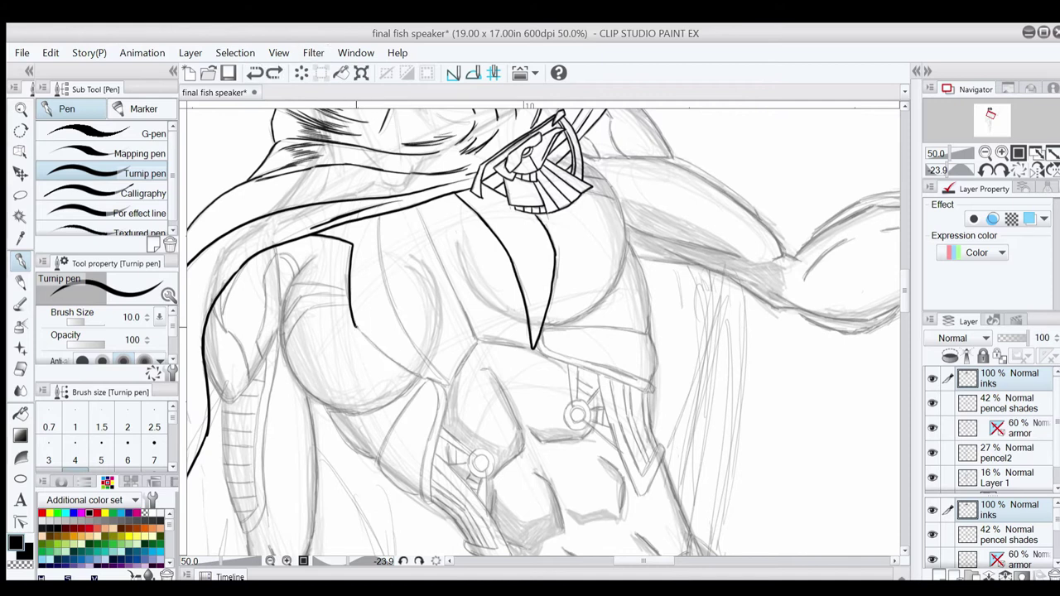
drag(356, 328, 387, 355)
drag(426, 377, 449, 386)
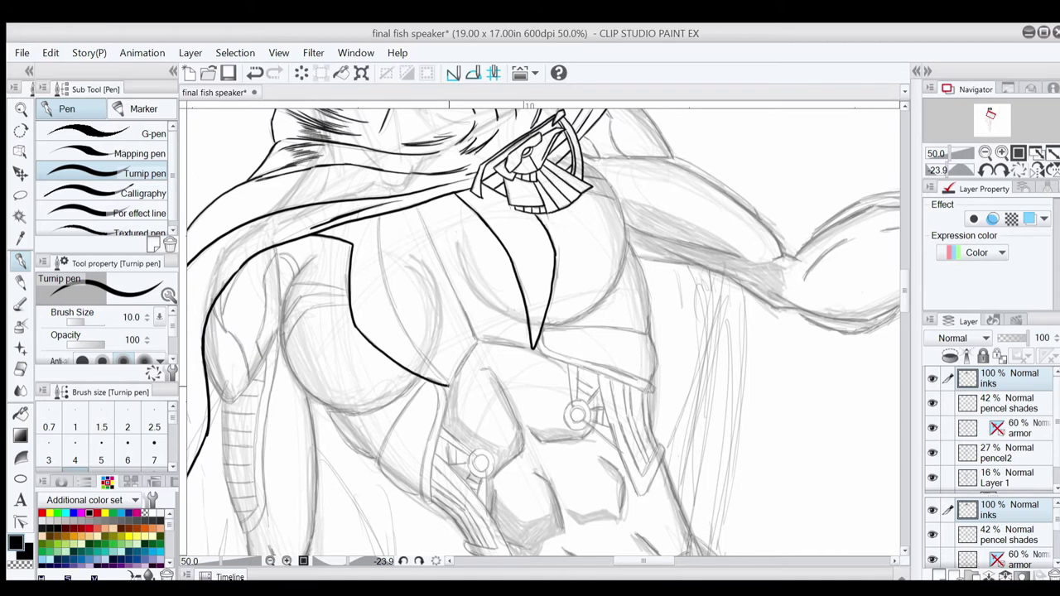
mouse_move(378, 214)
mouse_down()
mouse_move(394, 309)
mouse_move(440, 377)
mouse_up()
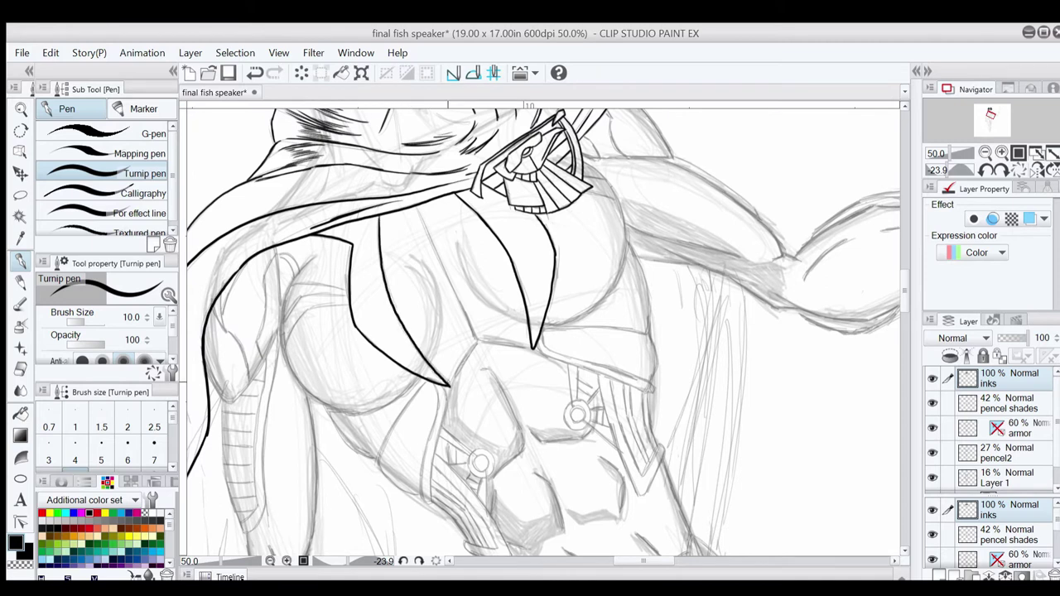
Step: Ink the breastplate's lower edge between the two panel tips and start its centre seam at the top
drag(477, 340, 450, 386)
drag(478, 339, 526, 348)
drag(415, 207, 429, 232)
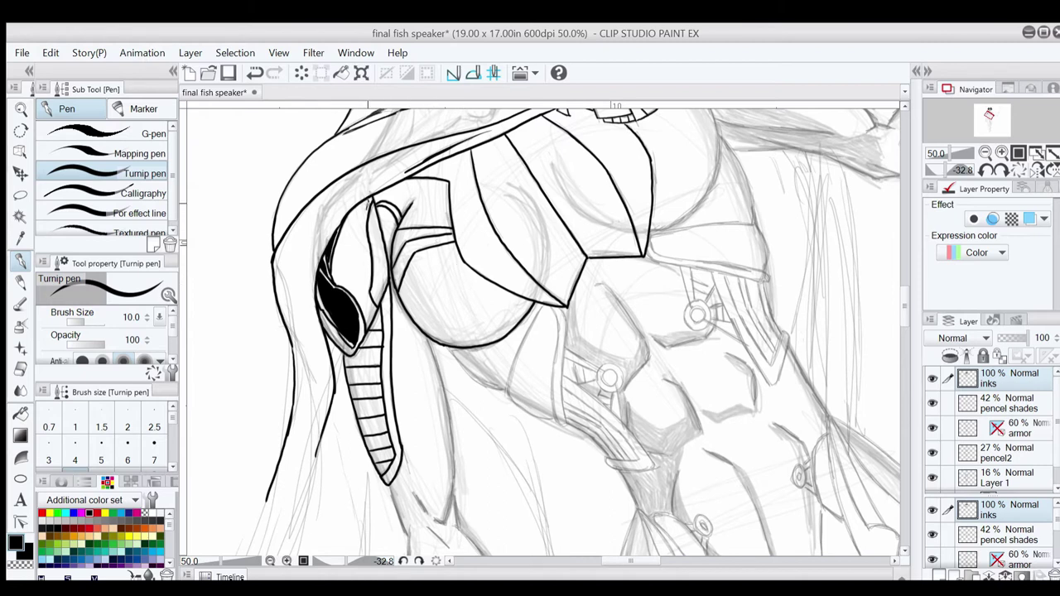
Step: Ink inner detail on the shoulder plate and blacken part of a band segment on the upper-arm armor with the Turnip pen
drag(367, 207, 369, 260)
drag(368, 262, 370, 273)
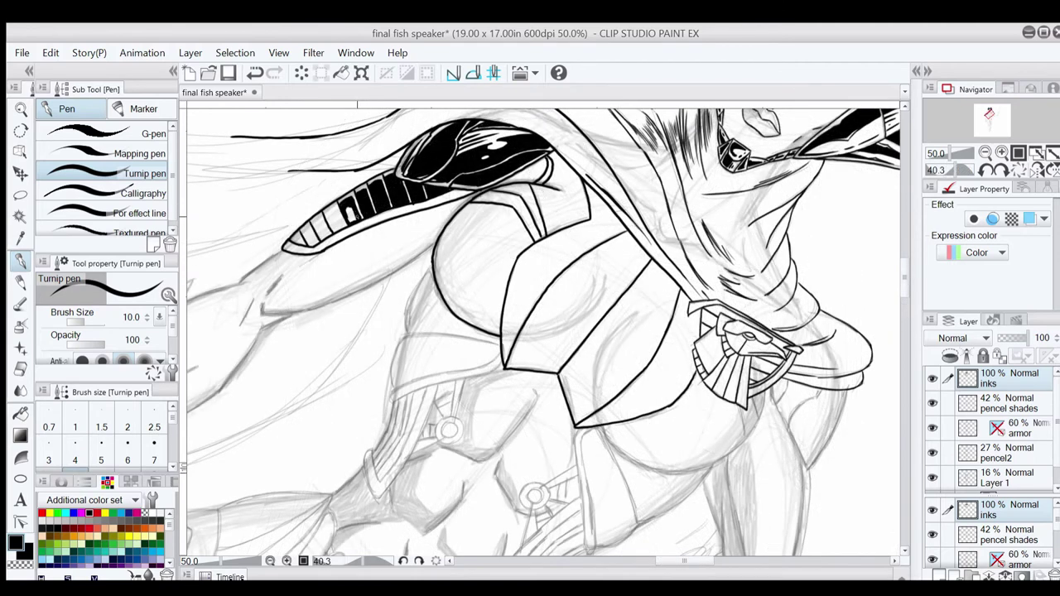
drag(352, 214, 355, 220)
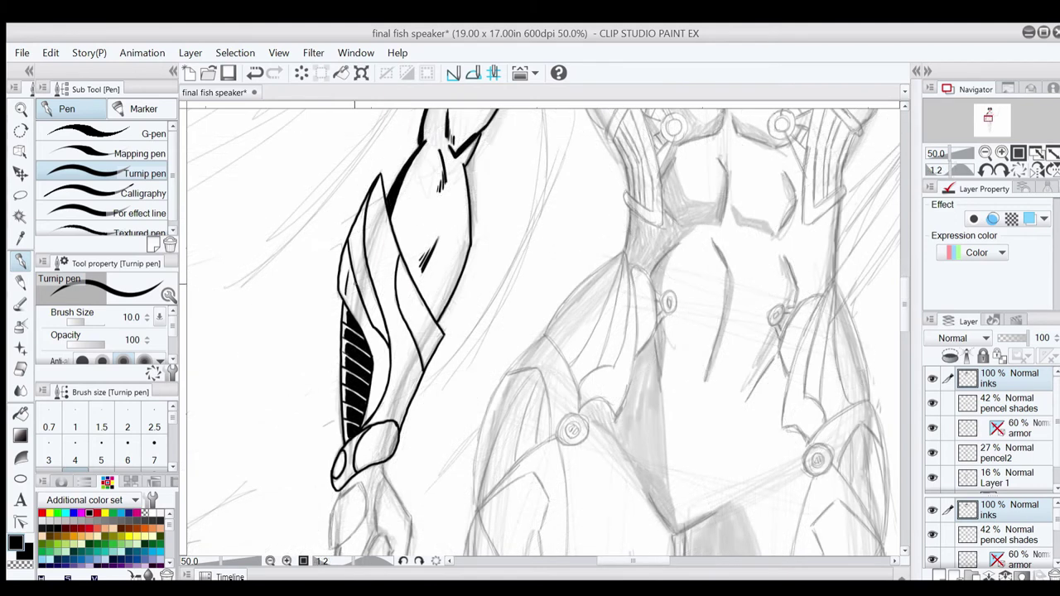
Step: Ink the inner contour and small bend accents along the curved plate of the forearm guard with the Turnip pen at size 10.0
drag(350, 276, 358, 333)
drag(351, 279, 373, 351)
mouse_move(372, 347)
mouse_down()
mouse_move(375, 357)
mouse_move(379, 339)
mouse_move(388, 361)
mouse_up()
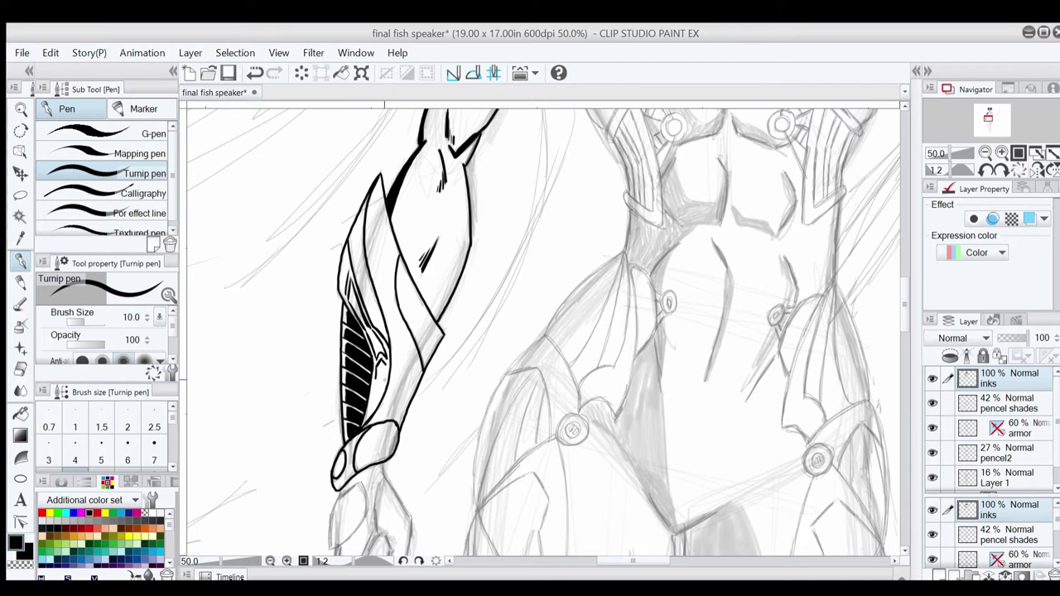
drag(381, 364, 386, 390)
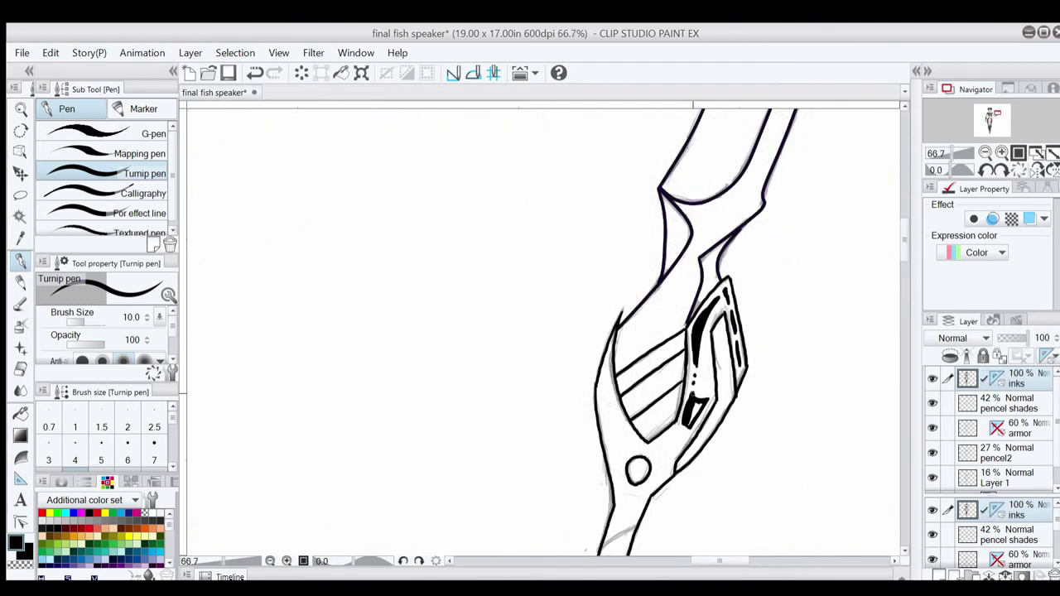
Step: Ink solid black shading along the lower frame of the staff head, down towards and past its small circle
mouse_move(696, 402)
mouse_down()
mouse_move(695, 424)
mouse_move(695, 411)
mouse_move(654, 447)
mouse_move(662, 451)
mouse_up()
drag(674, 438, 651, 466)
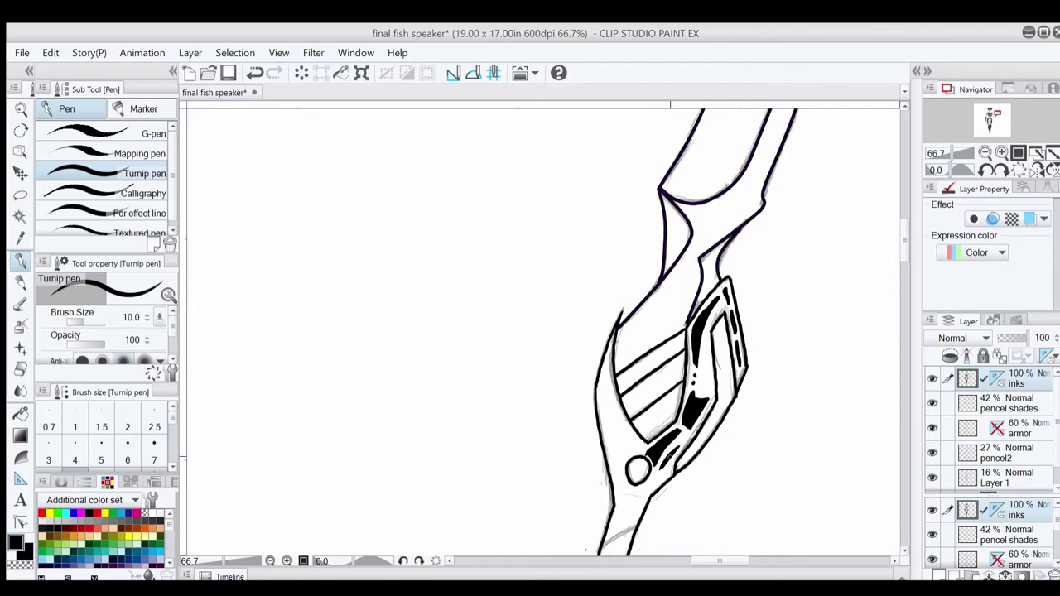
drag(667, 472, 641, 493)
Step: Outline the cape section beside the arm in dark green on the colors layer with the Turnip pen at size 17.0 and fill it
drag(432, 253, 390, 282)
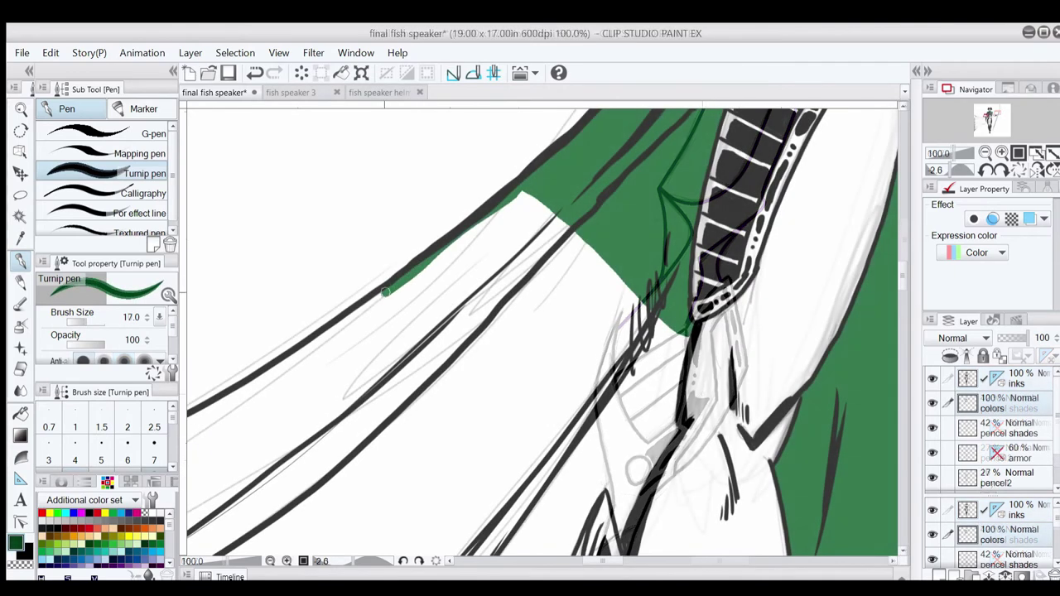
mouse_move(389, 282)
mouse_down()
mouse_move(192, 417)
mouse_move(372, 449)
mouse_move(537, 507)
mouse_move(580, 516)
mouse_move(590, 507)
mouse_move(580, 520)
mouse_move(607, 483)
mouse_move(623, 534)
mouse_move(631, 499)
mouse_move(679, 427)
mouse_move(641, 468)
mouse_up()
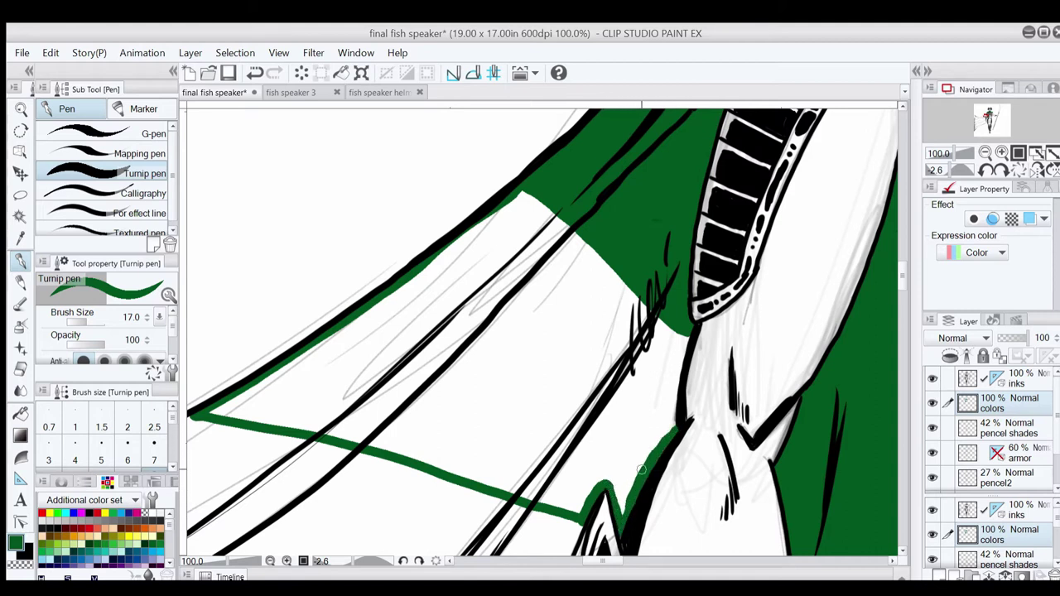
mouse_move(679, 352)
mouse_down()
mouse_move(685, 335)
mouse_move(675, 427)
mouse_move(676, 397)
mouse_up()
click(20, 415)
click(588, 352)
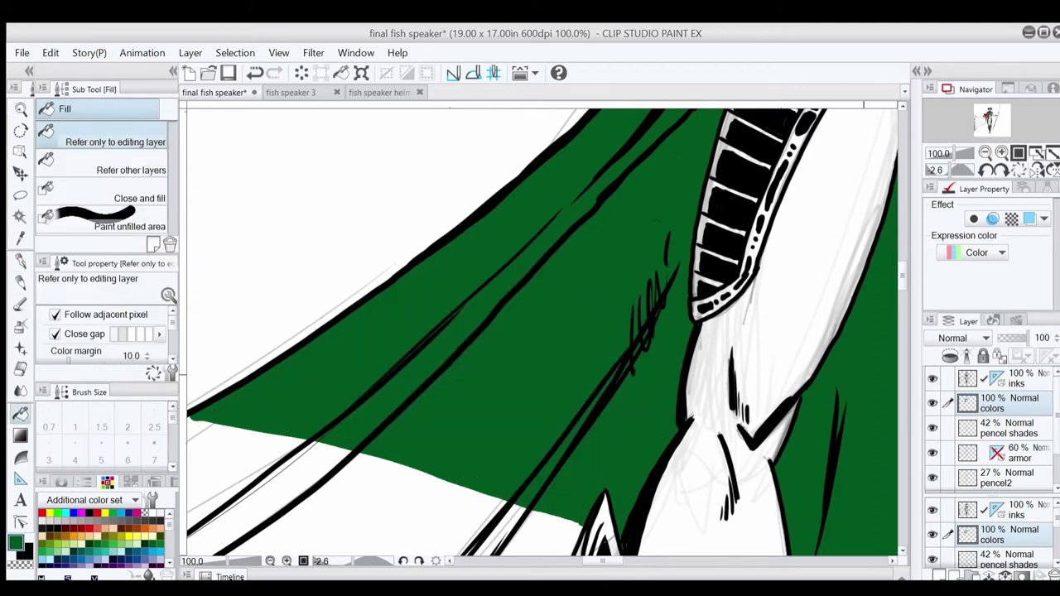
Step: Trace the cape's outer upper edge in dark green, from its unpainted far part up to the filled section
drag(902, 276, 902, 290)
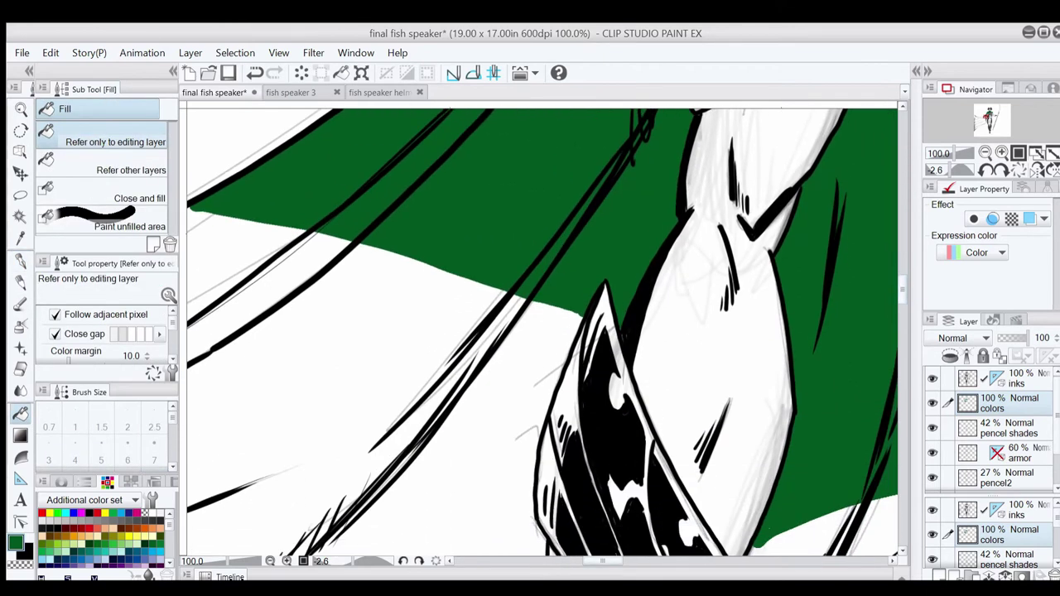
drag(603, 561, 592, 560)
scroll(542, 332, left, 3)
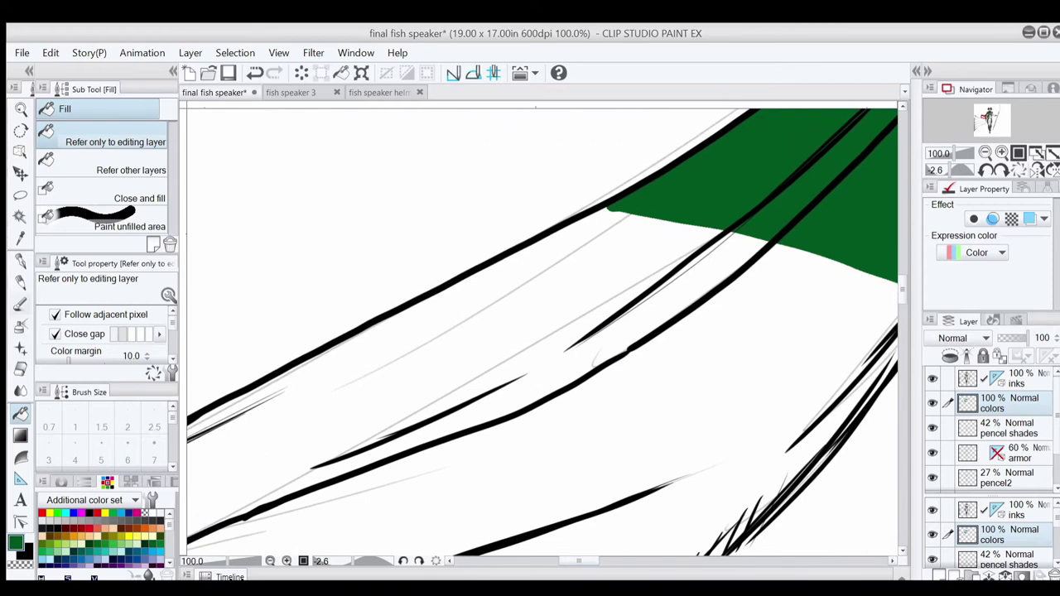
click(20, 261)
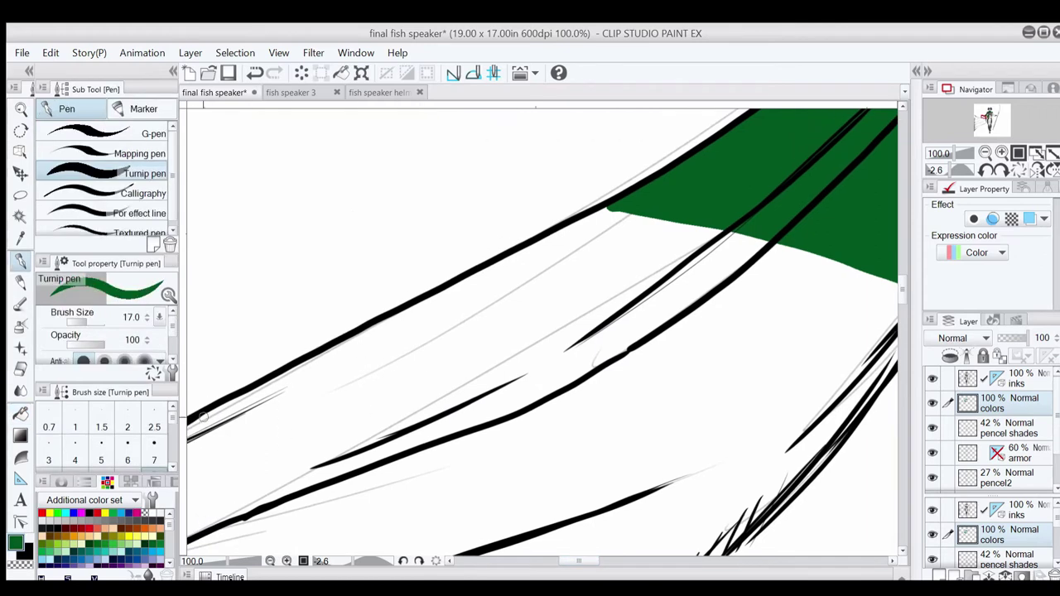
drag(197, 419, 303, 373)
drag(224, 403, 613, 205)
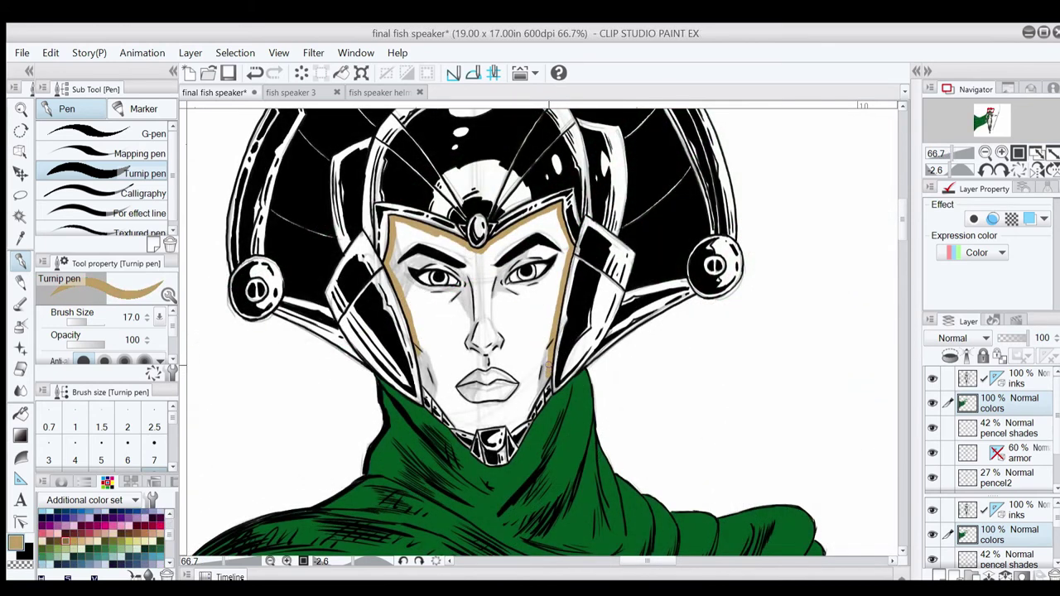
Step: Complete the tan outline around the jaw and chin inside the helmet opening and fill the face with tan
mouse_move(548, 369)
mouse_down()
mouse_move(518, 424)
mouse_move(478, 429)
mouse_move(507, 421)
mouse_up()
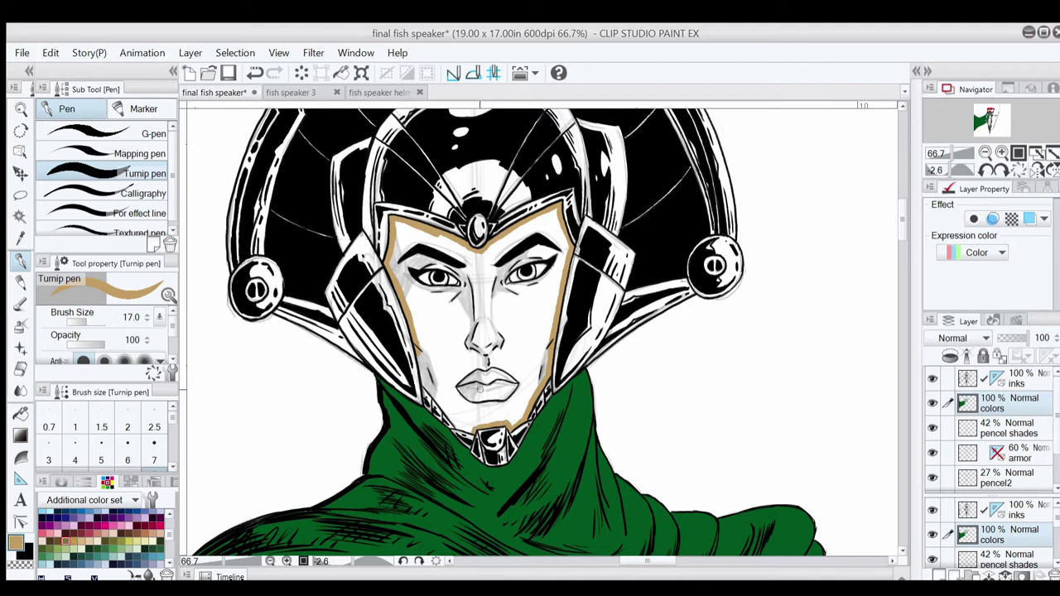
mouse_move(419, 358)
mouse_down()
mouse_move(430, 390)
mouse_move(472, 431)
mouse_up()
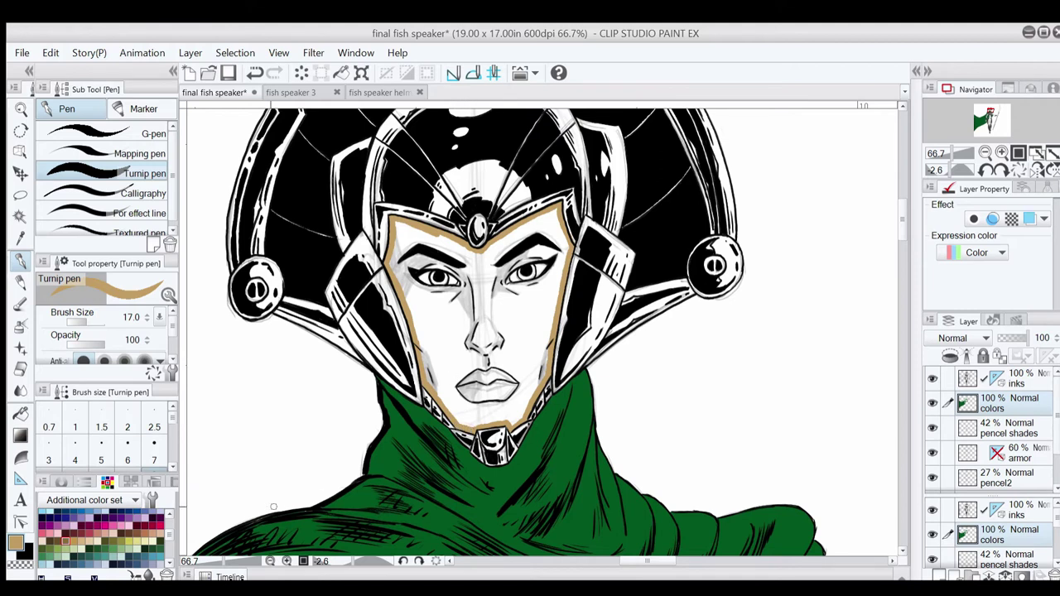
click(21, 412)
click(485, 324)
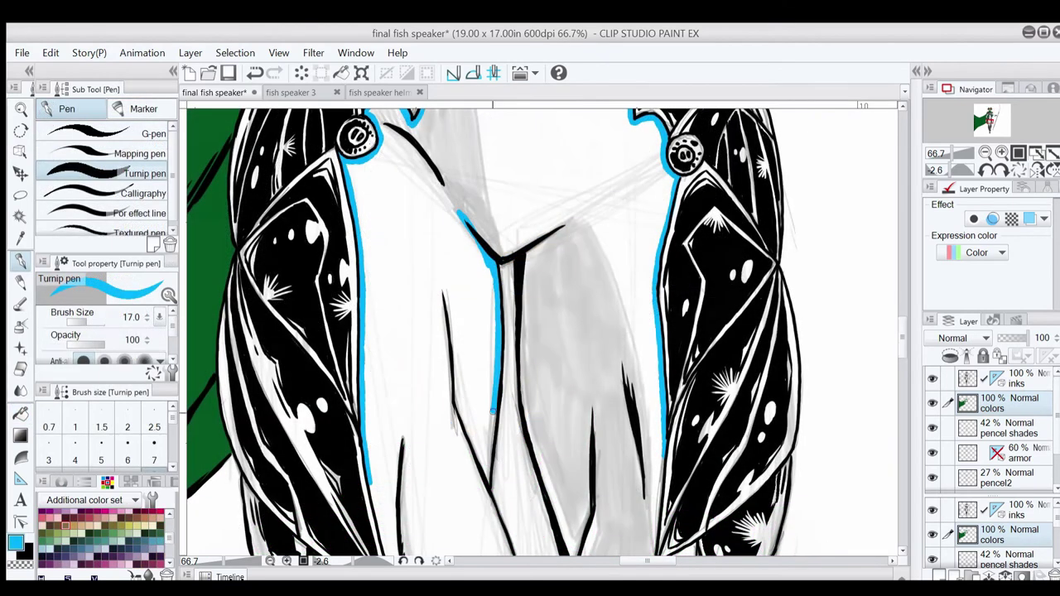
Step: Outline the inner thighs and close both shapes across the legs in bright blue, then fill the hips and upper thighs
drag(492, 407, 486, 484)
mouse_move(464, 213)
mouse_down()
mouse_move(492, 248)
mouse_move(469, 222)
mouse_move(484, 237)
mouse_move(494, 215)
mouse_move(528, 239)
mouse_move(504, 260)
mouse_move(567, 226)
mouse_move(530, 252)
mouse_move(519, 301)
mouse_move(555, 508)
mouse_up()
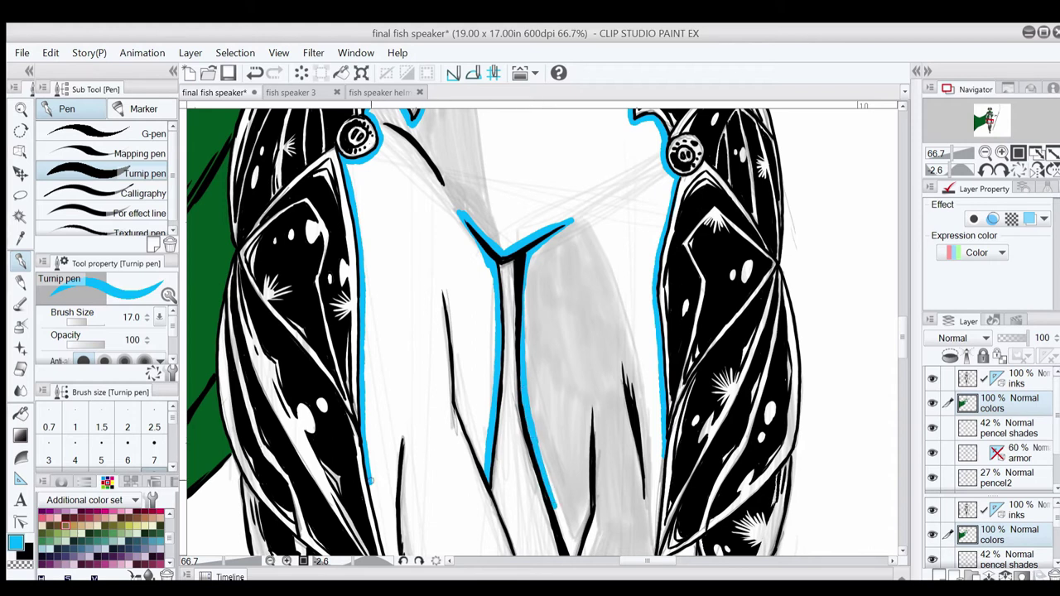
mouse_move(370, 482)
mouse_down()
mouse_move(461, 458)
mouse_move(489, 484)
mouse_up()
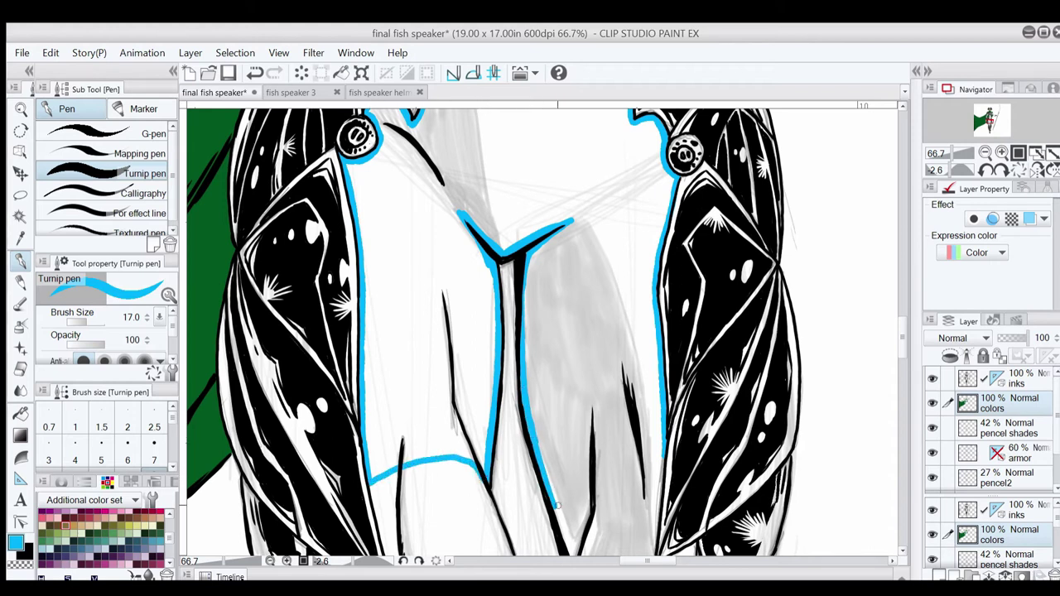
drag(555, 507, 665, 452)
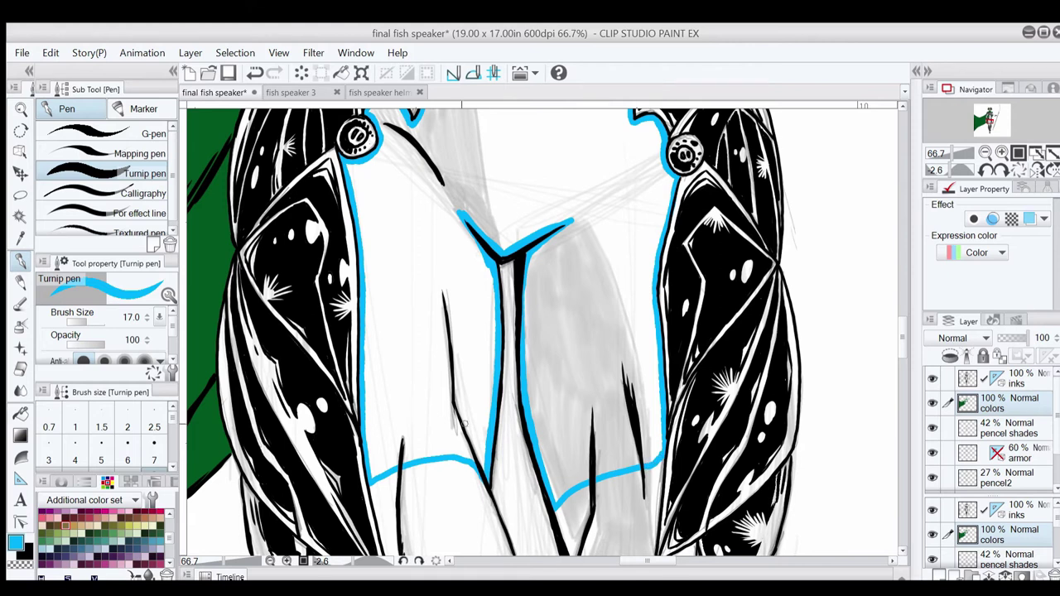
click(21, 414)
click(605, 308)
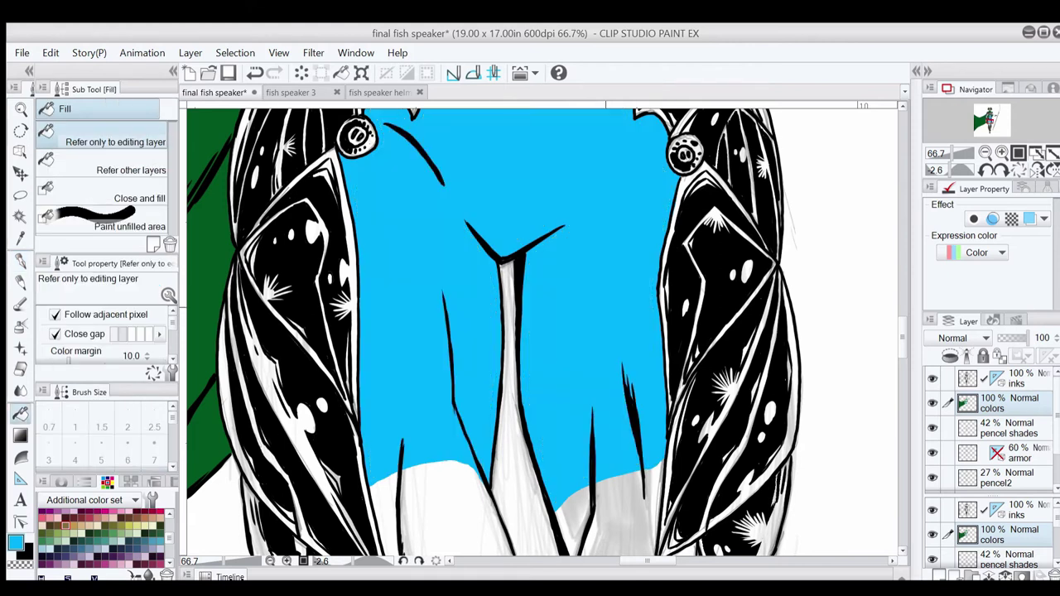
Step: Start the bright blue outline of the lower thigh along the edge of the pointed thigh armor with the Turnip pen
scroll(542, 331, down, 6)
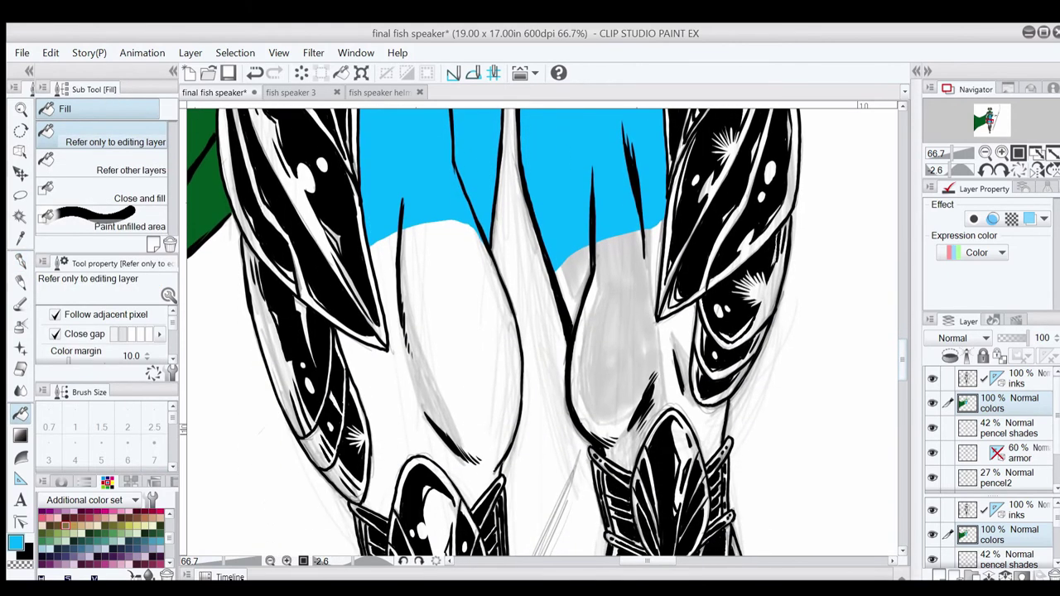
click(20, 260)
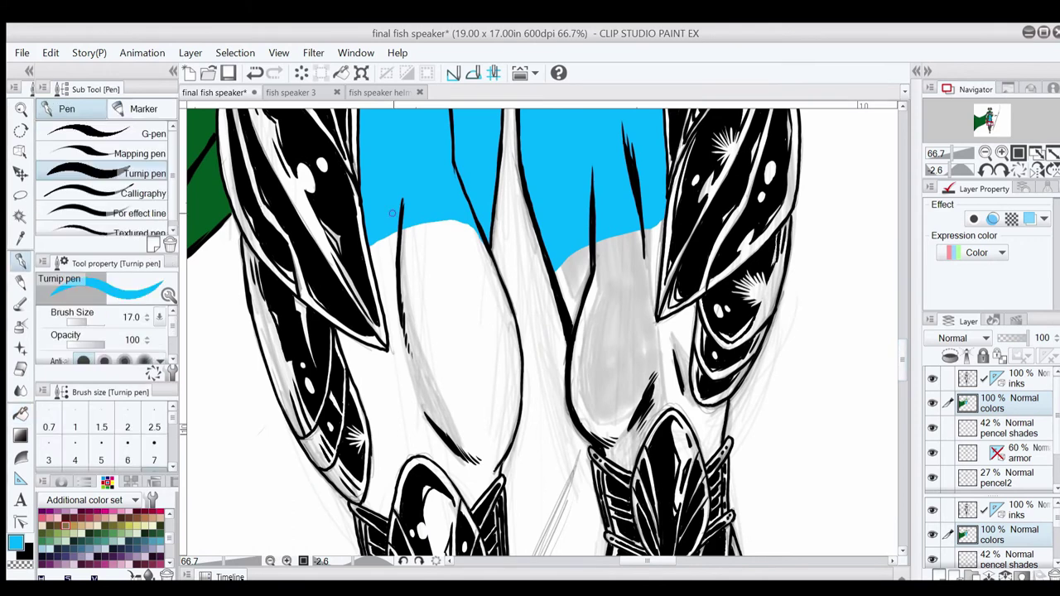
drag(371, 241, 386, 323)
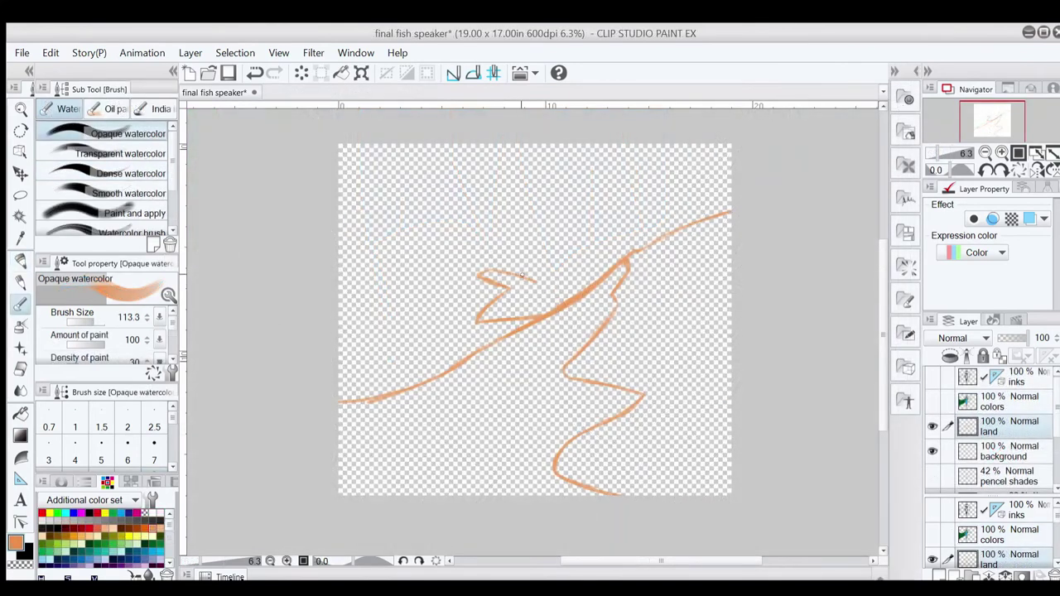
Step: Sketch the middle dune, the distant peak and the horizon in orange on the land layer with the Opaque watercolor brush at size 113.3
mouse_move(518, 276)
mouse_down()
mouse_move(586, 285)
mouse_move(534, 280)
mouse_up()
mouse_move(703, 219)
mouse_down()
mouse_move(636, 202)
mouse_move(620, 212)
mouse_move(619, 199)
mouse_move(603, 209)
mouse_move(618, 199)
mouse_move(577, 231)
mouse_move(608, 205)
mouse_move(517, 249)
mouse_up()
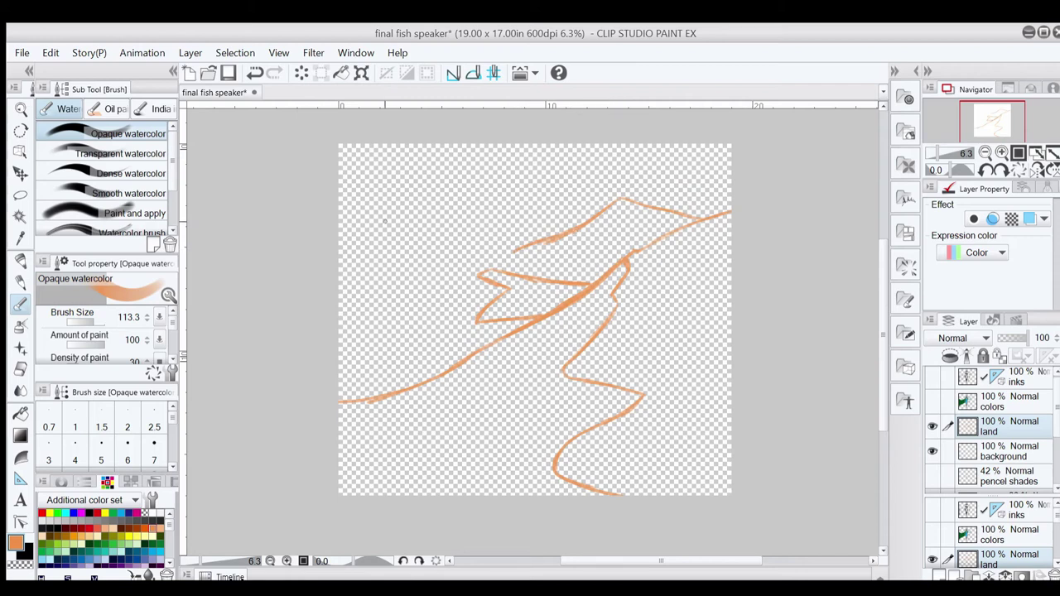
drag(341, 225, 586, 217)
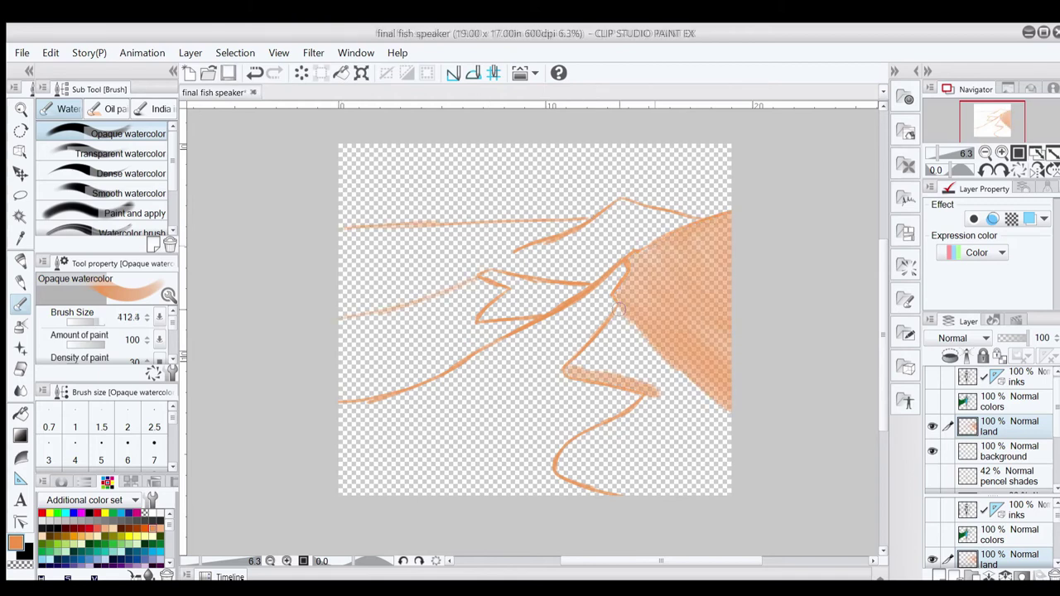
Step: Paint the large foreground dune solid orange down to the canvas edge with the Opaque watercolor brush at size 412.4
mouse_move(619, 311)
mouse_down()
mouse_move(674, 373)
mouse_move(669, 356)
mouse_move(737, 420)
mouse_move(685, 366)
mouse_move(711, 398)
mouse_up()
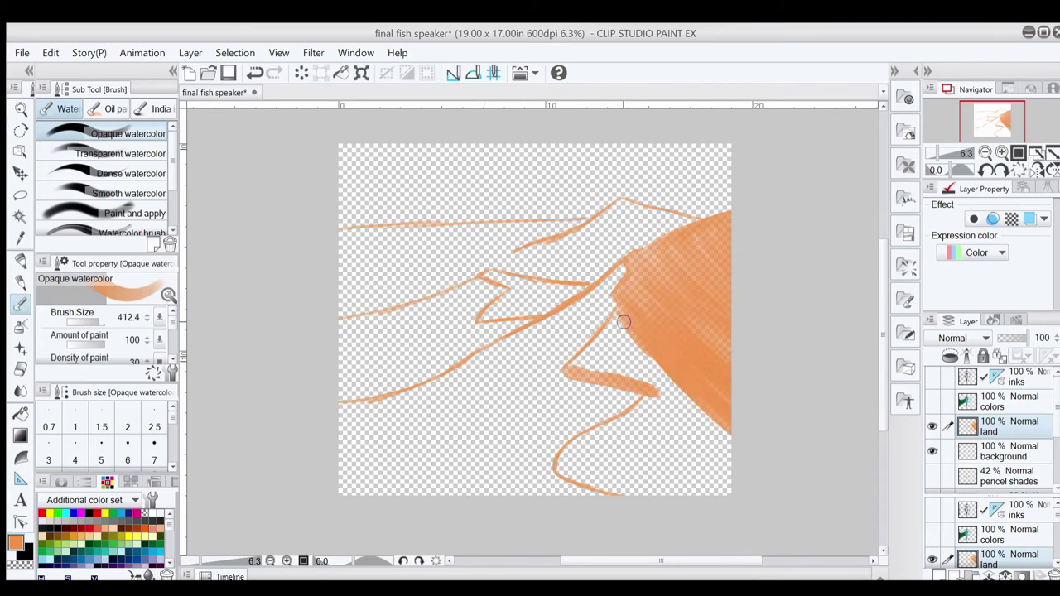
mouse_move(579, 357)
mouse_down()
mouse_move(595, 368)
mouse_move(592, 347)
mouse_move(618, 372)
mouse_move(603, 339)
mouse_move(630, 365)
mouse_move(609, 338)
mouse_move(613, 331)
mouse_move(616, 353)
mouse_move(613, 327)
mouse_move(737, 456)
mouse_move(741, 445)
mouse_move(684, 418)
mouse_move(711, 464)
mouse_up()
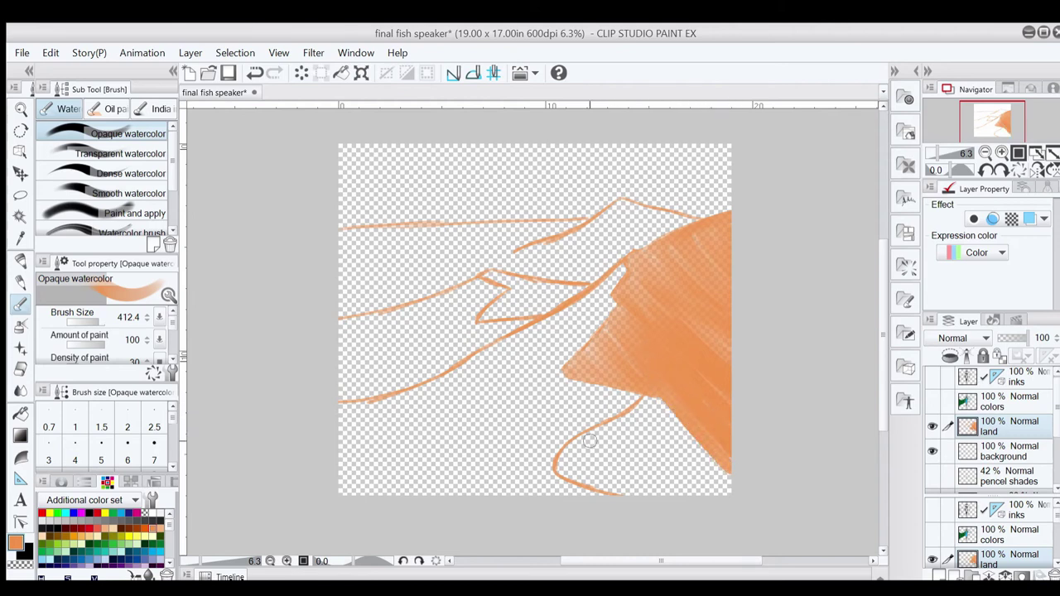
mouse_move(561, 463)
mouse_down()
mouse_move(592, 470)
mouse_move(592, 479)
mouse_move(574, 473)
mouse_move(629, 490)
mouse_up()
Step: Paint a black shadow edge running from the foreground dune's lower curve to the canvas bottom, widening it at brush size 201.2
click(50, 528)
drag(592, 425, 389, 497)
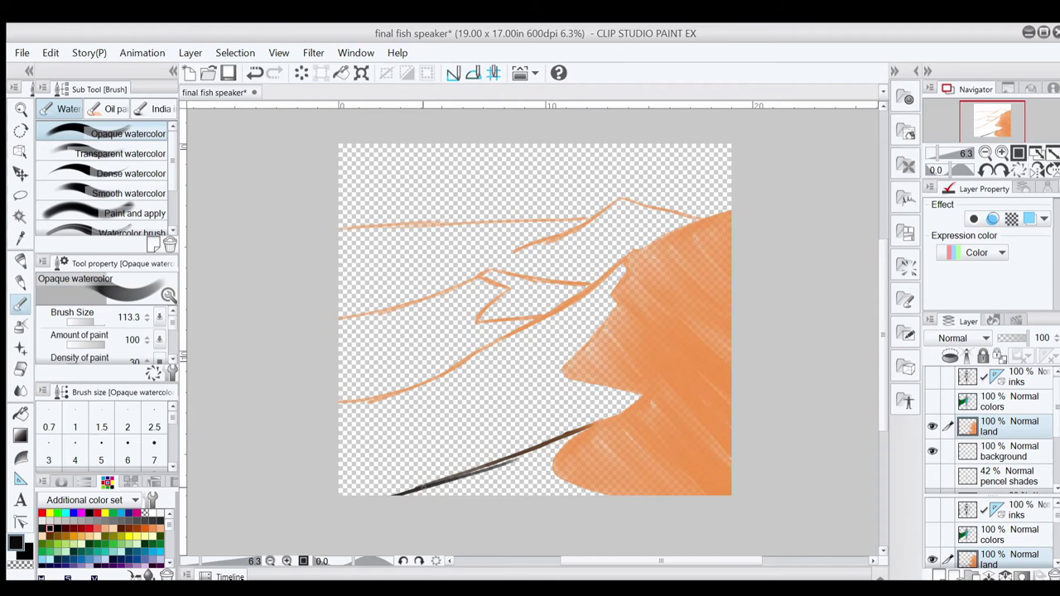
mouse_move(580, 432)
mouse_down()
mouse_move(551, 461)
mouse_move(567, 437)
mouse_move(546, 456)
mouse_move(507, 465)
mouse_move(551, 444)
mouse_move(462, 481)
mouse_up()
drag(532, 332, 536, 333)
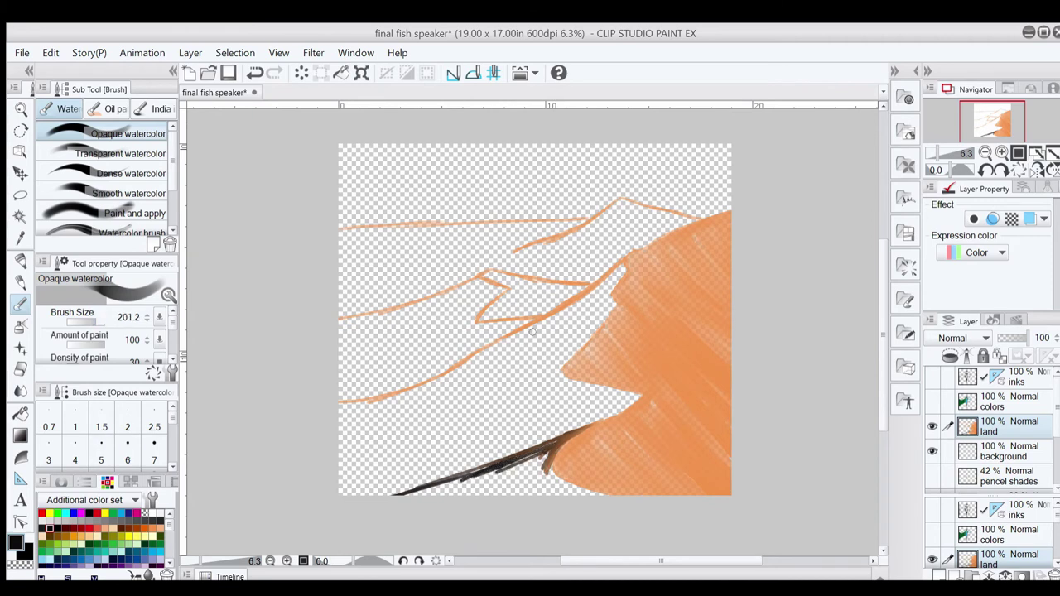
drag(538, 455, 450, 488)
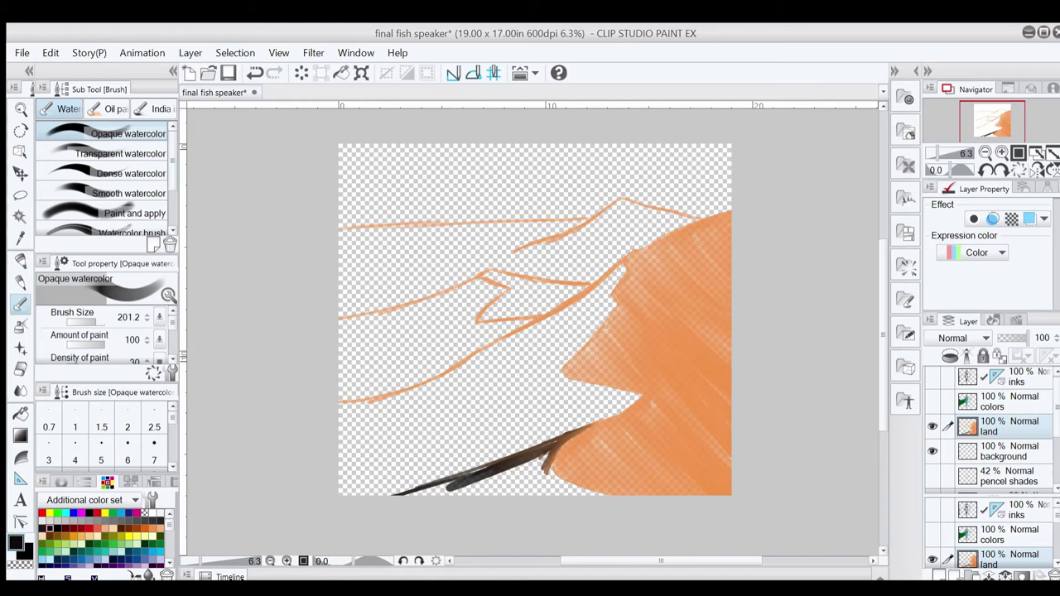
Step: Switch to the Watercolor brush, enlarge it and extend the dark shadow below the foreground dune's edge
scroll(108, 173, down, 2)
click(107, 196)
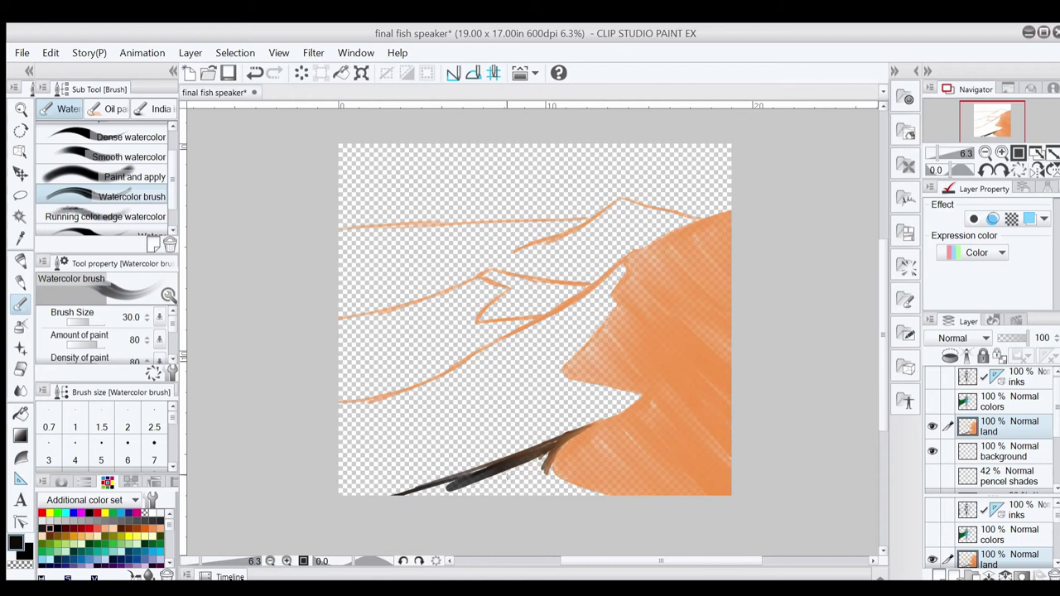
click(89, 320)
drag(89, 320, 101, 319)
drag(521, 472, 480, 494)
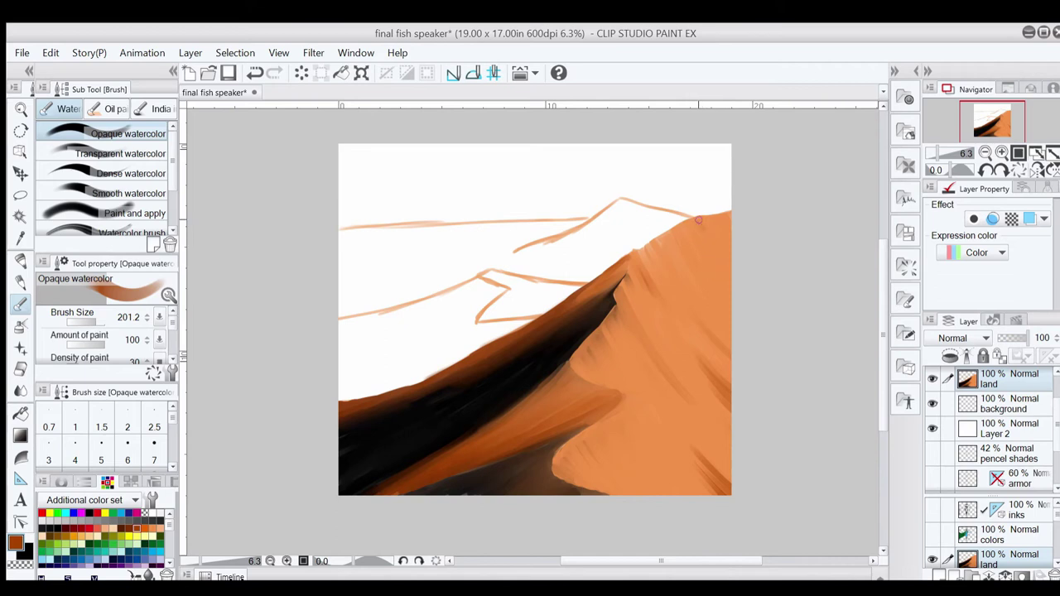
Step: Add brown shading streaks to the foreground dune's crest, face and lower curve with the Opaque watercolor brush at size 201.2
mouse_move(714, 228)
mouse_down()
mouse_move(729, 250)
mouse_move(725, 229)
mouse_move(725, 257)
mouse_move(738, 268)
mouse_up()
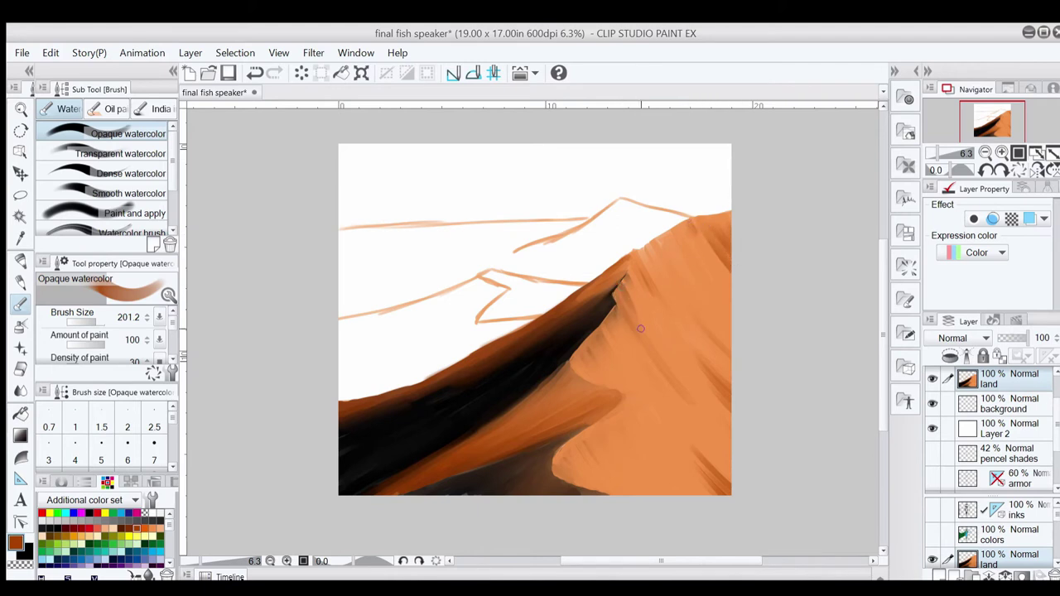
drag(636, 326, 659, 365)
mouse_move(559, 459)
mouse_down()
mouse_move(595, 486)
mouse_move(574, 456)
mouse_move(592, 476)
mouse_move(562, 476)
mouse_move(604, 493)
mouse_move(557, 468)
mouse_move(578, 482)
mouse_move(570, 446)
mouse_move(604, 486)
mouse_move(582, 448)
mouse_move(599, 447)
mouse_move(571, 461)
mouse_move(579, 438)
mouse_up()
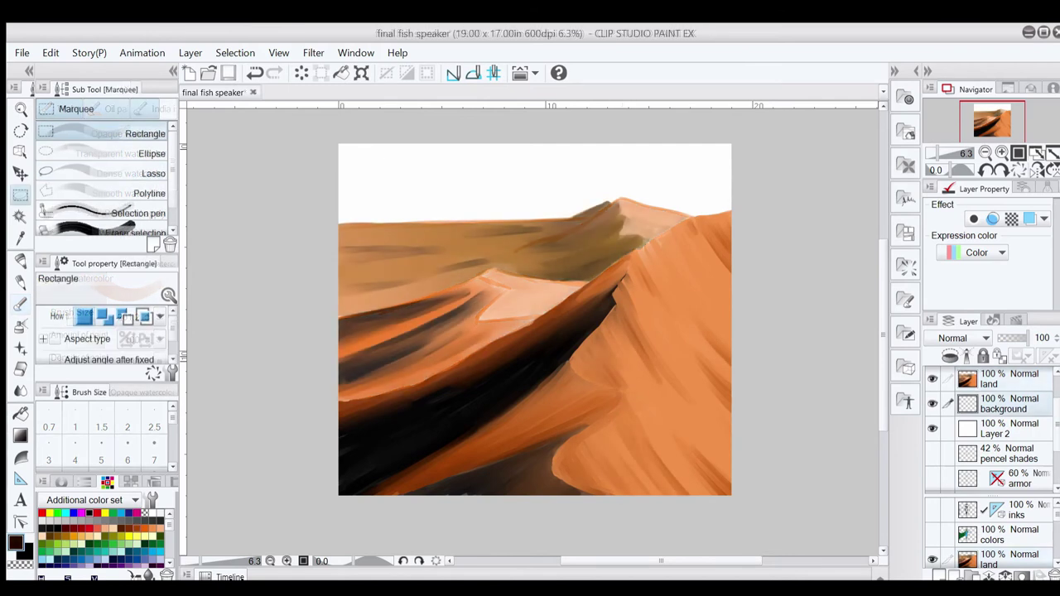
Step: Select the canvas area above the mid-dunes on the background layer and fill it with a vertical Midday sky gradient
drag(321, 124, 754, 295)
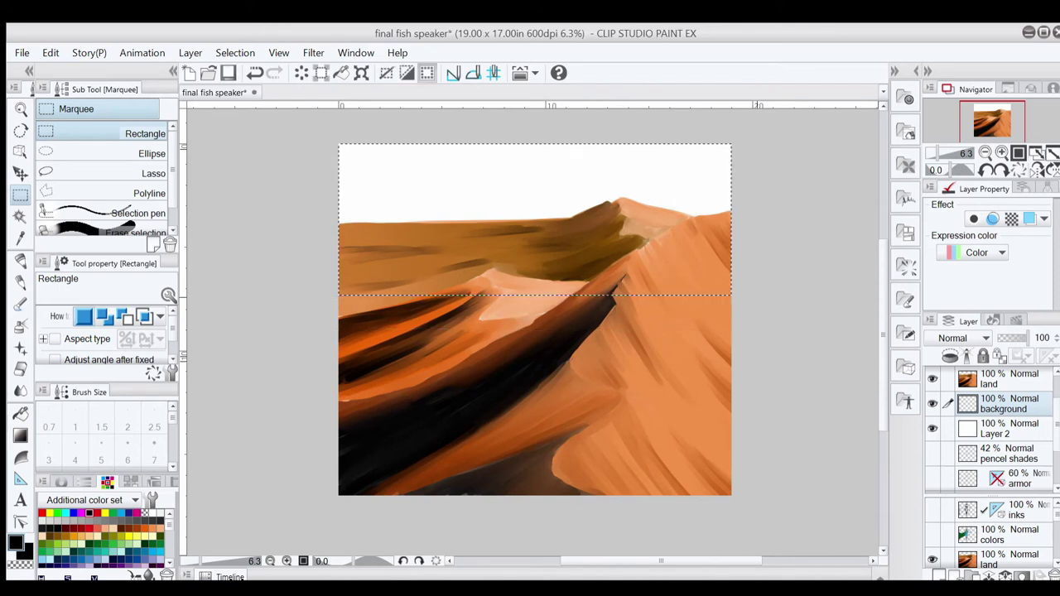
key(g)
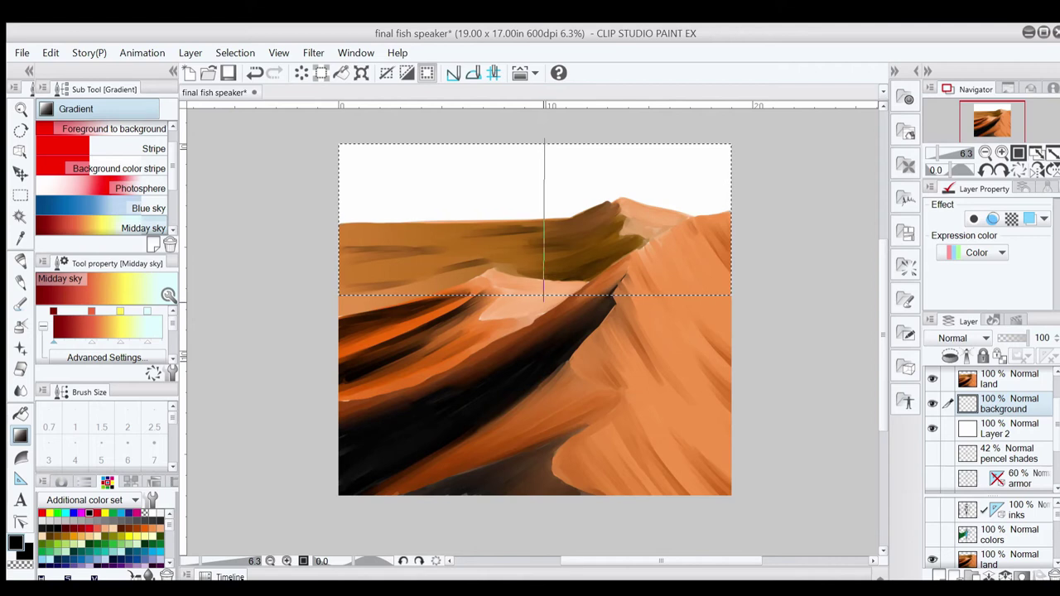
drag(544, 302, 544, 301)
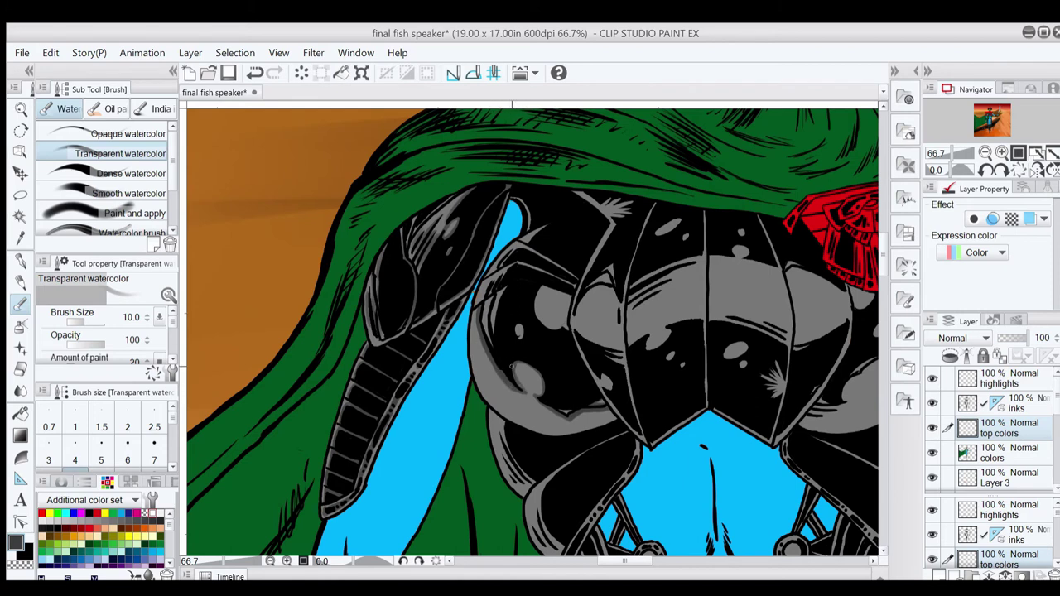
Step: Add gray and white highlights to the chest armor's rounded plates and lower edges with the Transparent watercolor brush at about size 10
drag(535, 373, 540, 393)
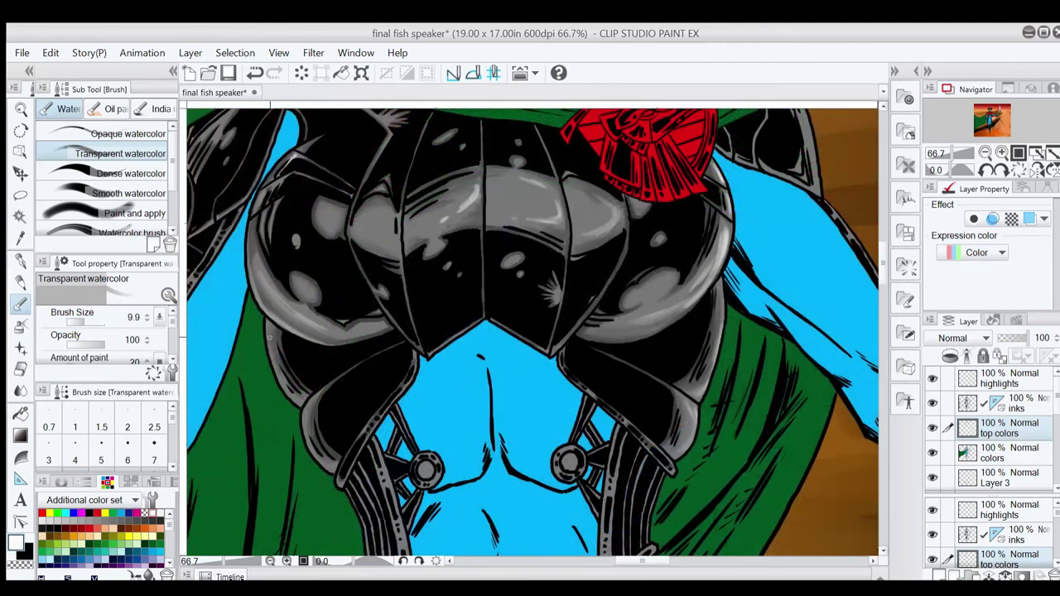
mouse_move(267, 333)
mouse_down()
mouse_move(280, 381)
mouse_move(297, 388)
mouse_move(311, 433)
mouse_up()
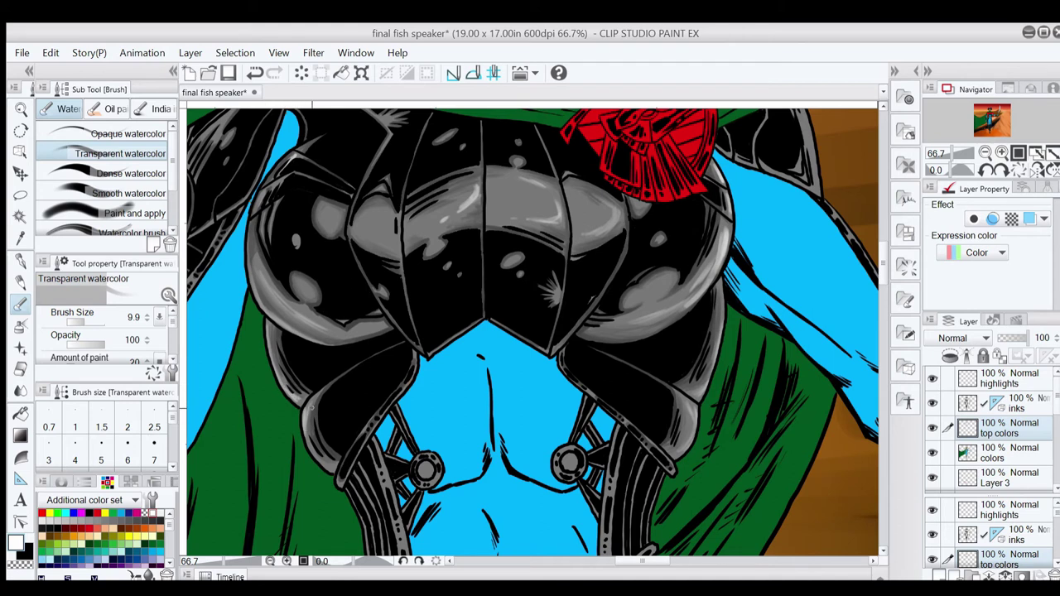
drag(309, 469, 328, 447)
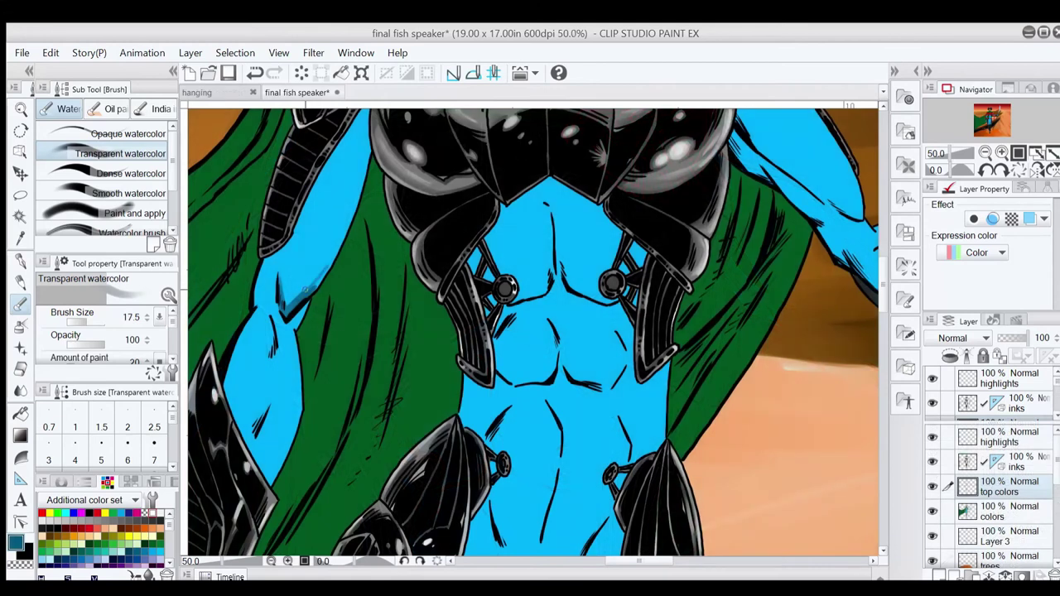
Step: Shade the elbow and forearm beside the green cape in dark blue with the Transparent watercolor brush at size 17.5
drag(304, 290, 338, 251)
mouse_move(275, 316)
mouse_down()
mouse_move(276, 348)
mouse_move(265, 371)
mouse_move(274, 334)
mouse_move(266, 319)
mouse_move(267, 366)
mouse_move(259, 314)
mouse_move(228, 384)
mouse_up()
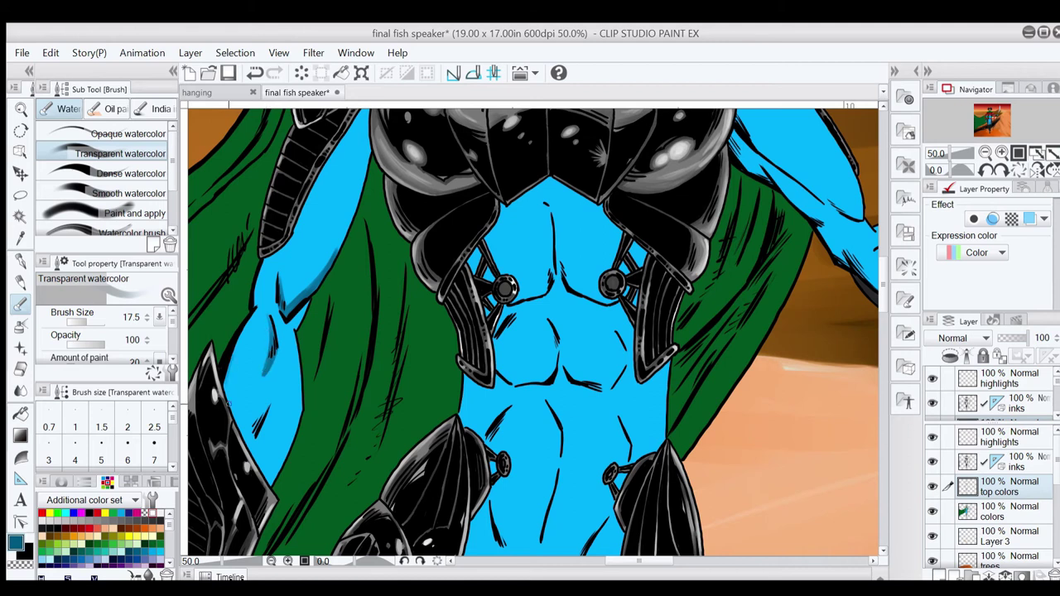
mouse_move(239, 348)
mouse_down()
mouse_move(232, 407)
mouse_move(233, 390)
mouse_up()
drag(253, 318, 228, 380)
drag(244, 330, 236, 357)
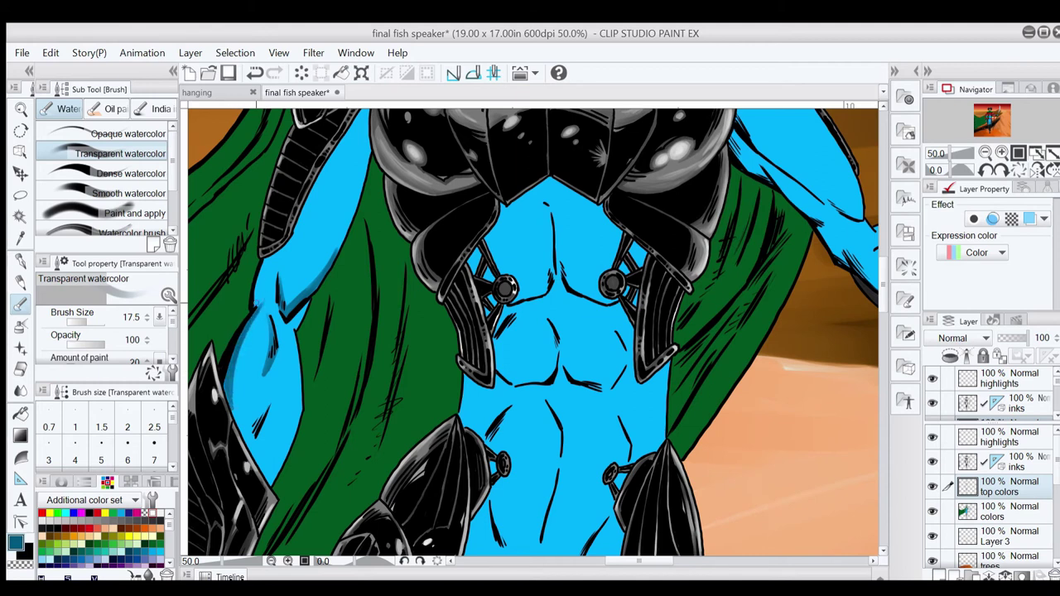
drag(256, 303, 266, 261)
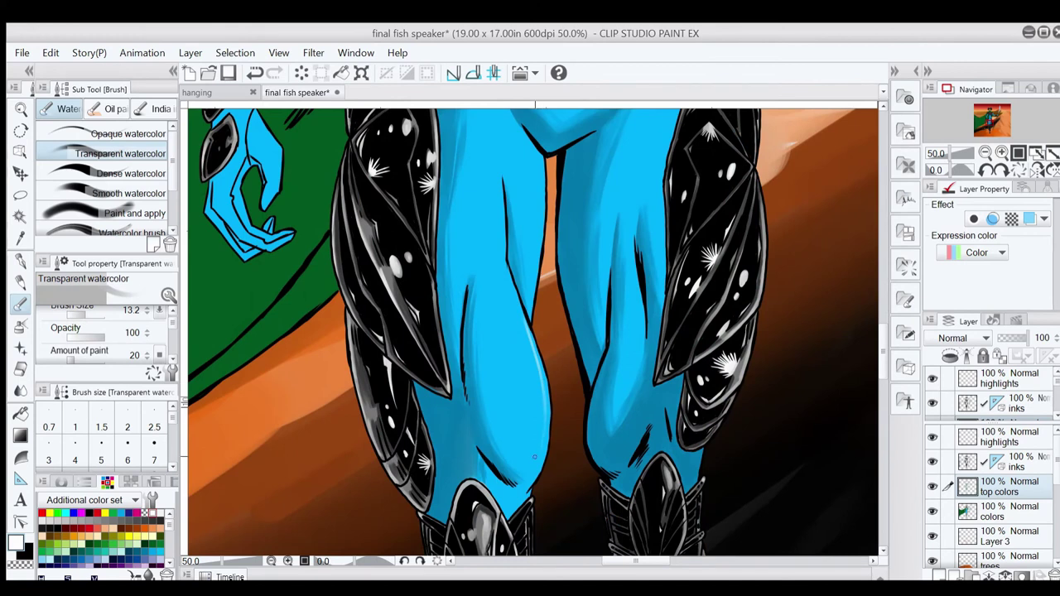
Step: Brush soft white highlights along the calf and thigh of one blue leg with Transparent watercolor at size 23.4
click(87, 313)
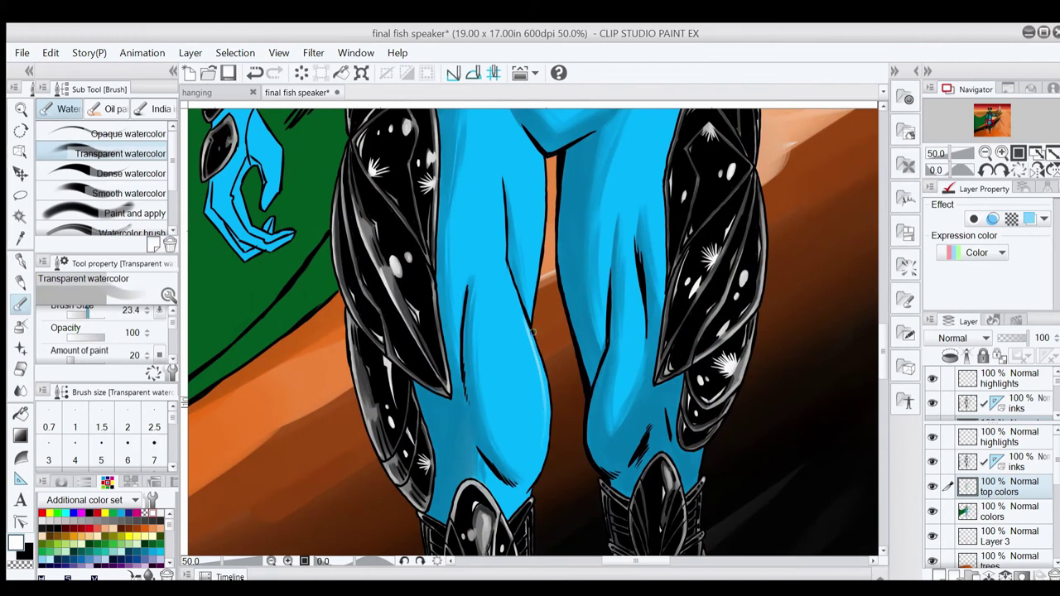
drag(531, 345, 539, 401)
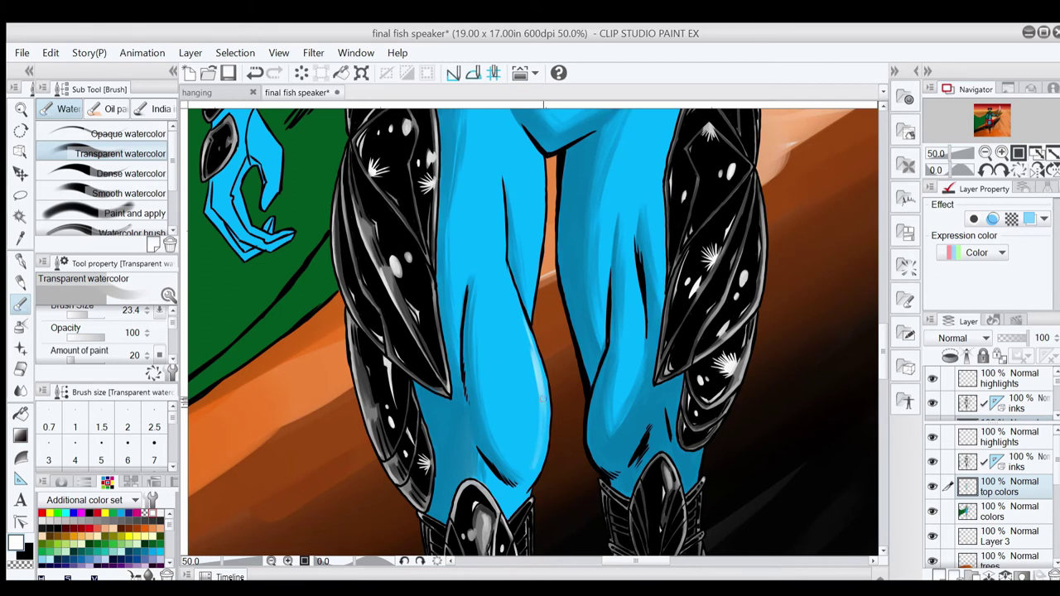
drag(543, 407, 533, 468)
mouse_move(538, 173)
mouse_down()
mouse_move(535, 254)
mouse_move(534, 218)
mouse_move(536, 227)
mouse_up()
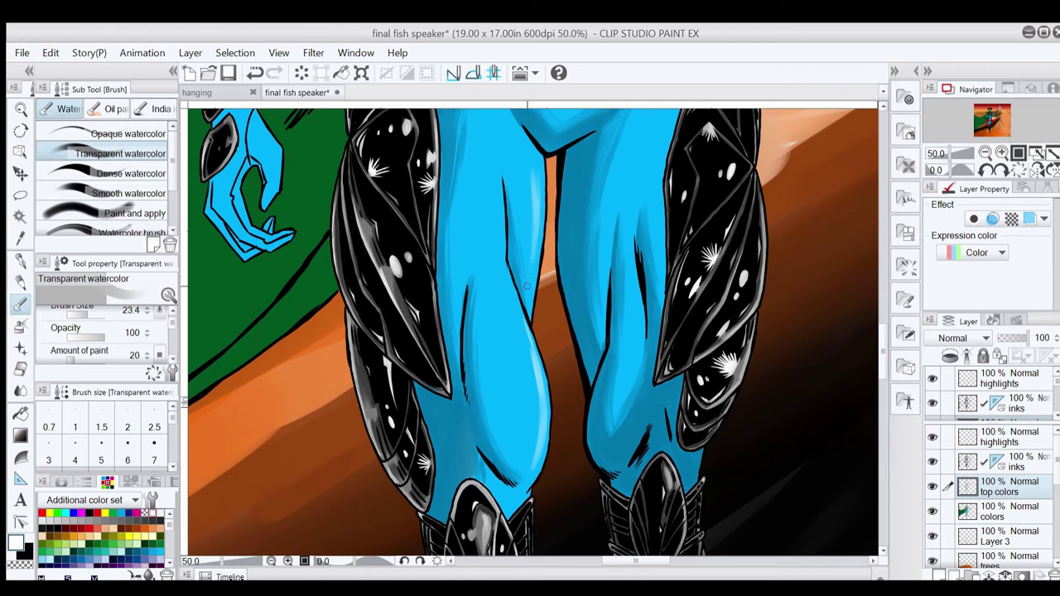
mouse_move(459, 269)
mouse_down()
mouse_move(461, 211)
mouse_move(460, 287)
mouse_move(465, 186)
mouse_move(457, 290)
mouse_move(478, 147)
mouse_up()
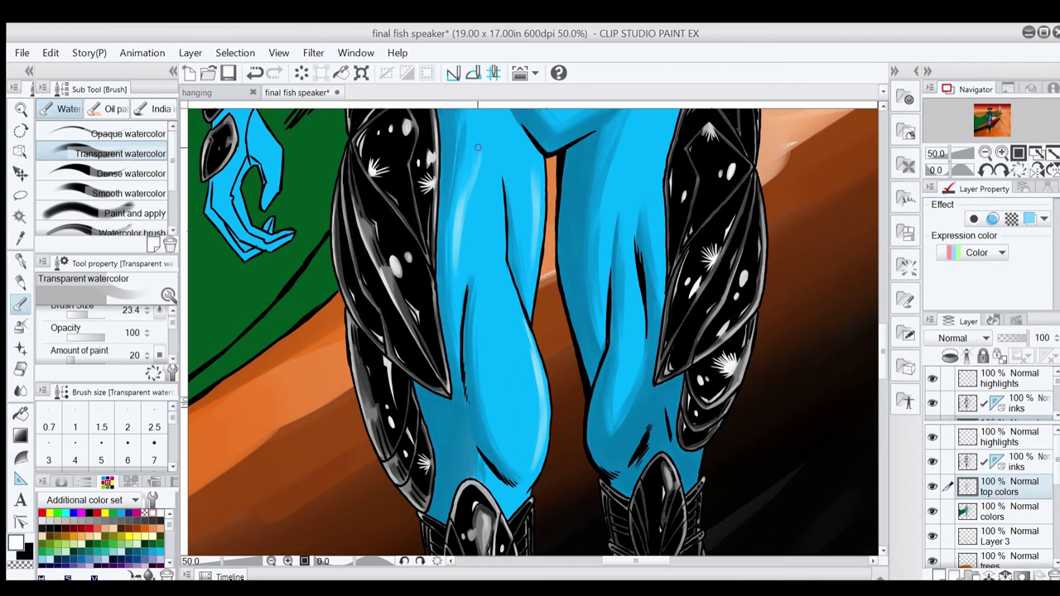
mouse_move(464, 193)
mouse_down()
mouse_move(471, 140)
mouse_move(468, 157)
mouse_up()
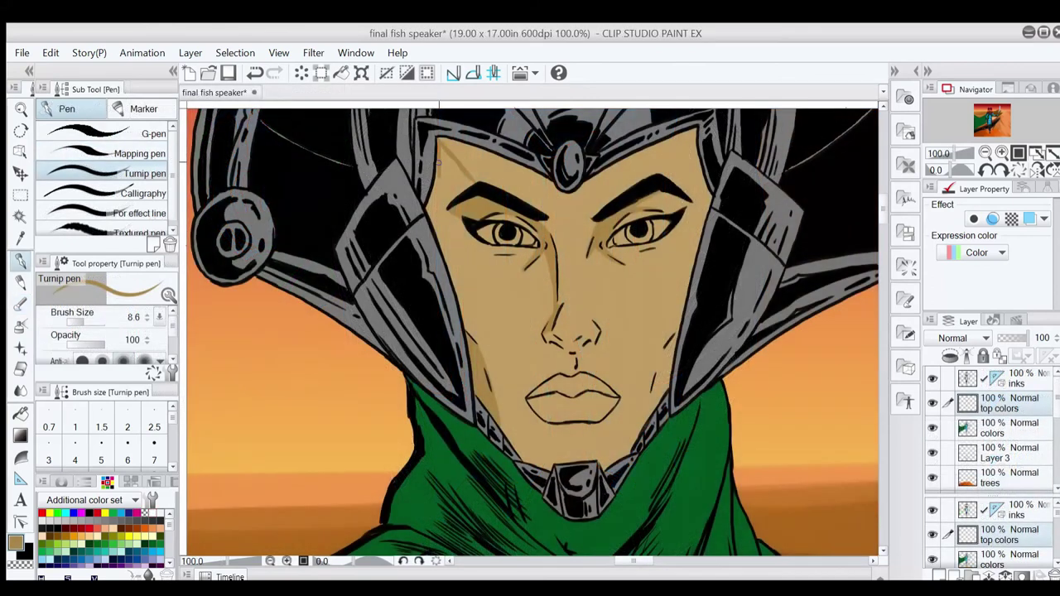
Step: Outline and fill brown shadow shapes on the temple and cheek beside the helmet with the Turnip pen at size 8.6
mouse_move(441, 167)
mouse_down()
mouse_move(435, 184)
mouse_move(437, 174)
mouse_up()
drag(464, 252, 471, 235)
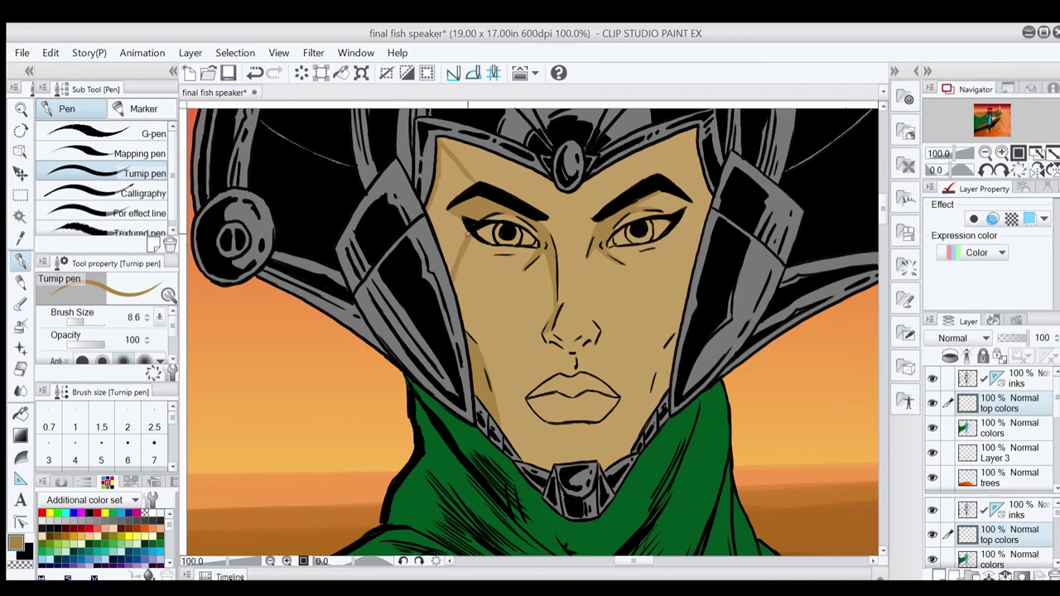
mouse_move(468, 237)
mouse_down()
mouse_move(448, 212)
mouse_move(451, 269)
mouse_move(432, 215)
mouse_up()
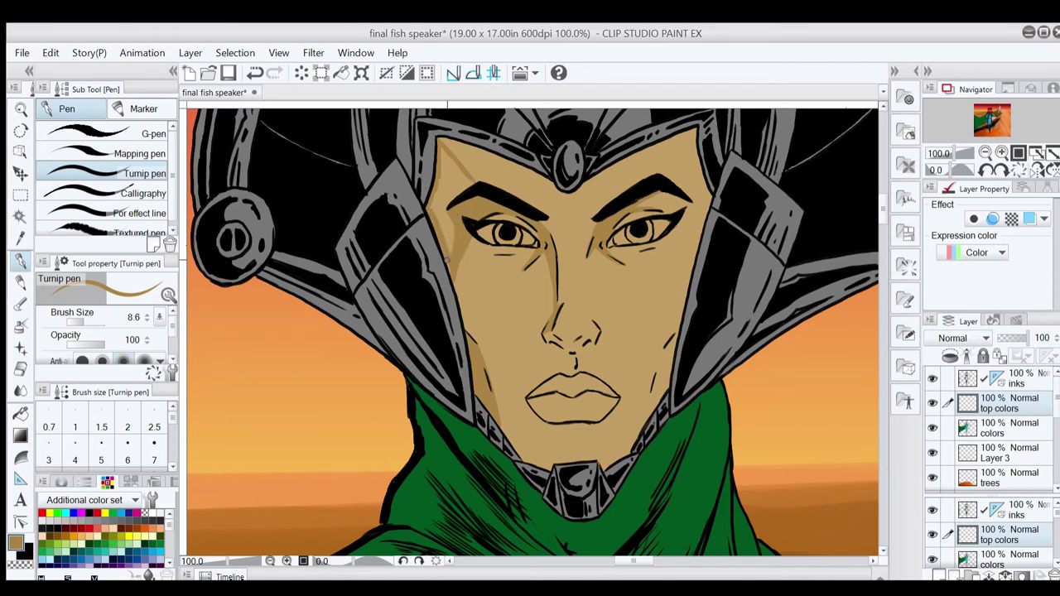
mouse_move(452, 253)
mouse_down()
mouse_move(431, 197)
mouse_move(439, 214)
mouse_move(440, 147)
mouse_move(462, 178)
mouse_up()
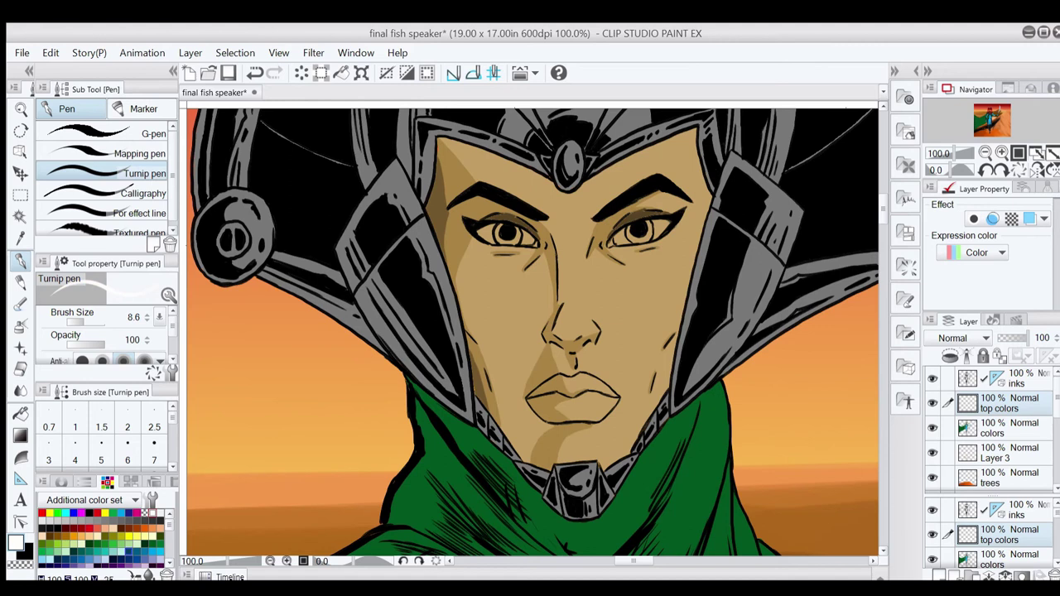
Step: Clear the selection and color the whites of the eyes dark blue with the Turnip pen, using a lighter blue for the inner details
scroll(104, 538, down, 3)
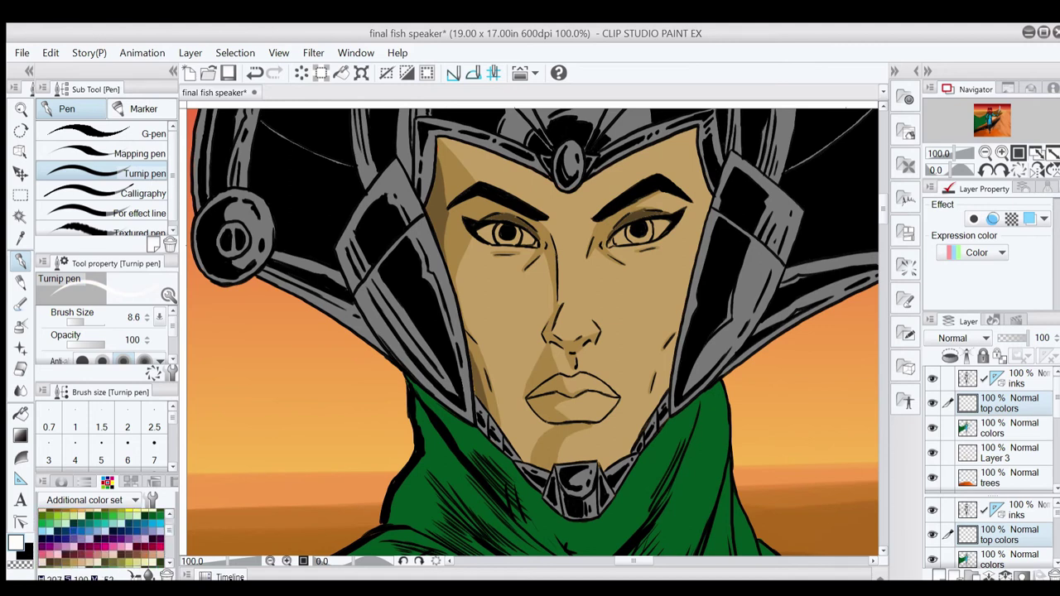
click(74, 531)
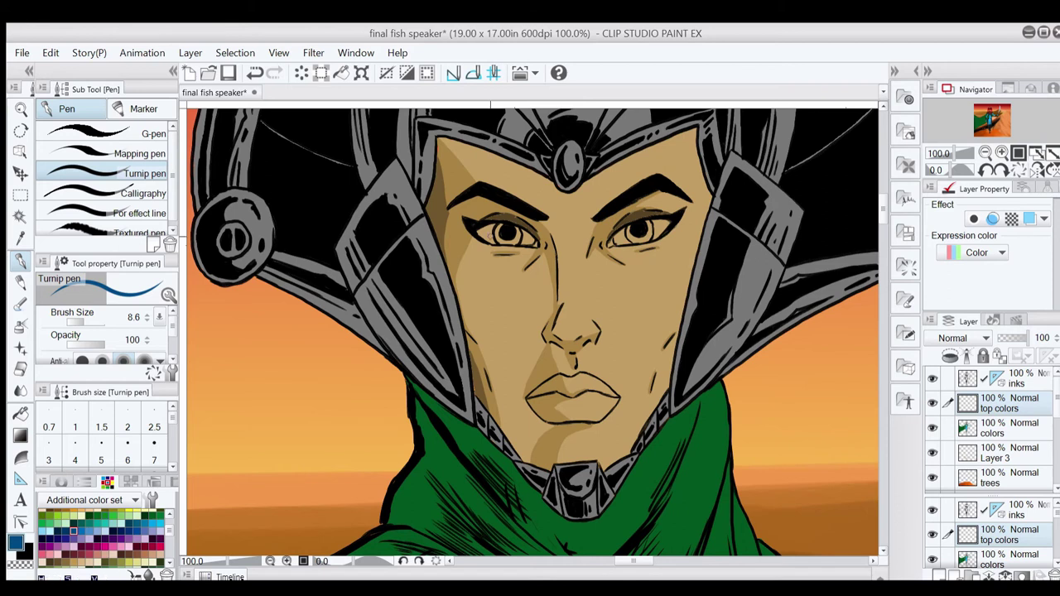
drag(492, 238, 494, 224)
mouse_move(495, 225)
mouse_down()
mouse_move(480, 229)
mouse_move(496, 241)
mouse_up()
key(ctrl+z)
key(ctrl+d)
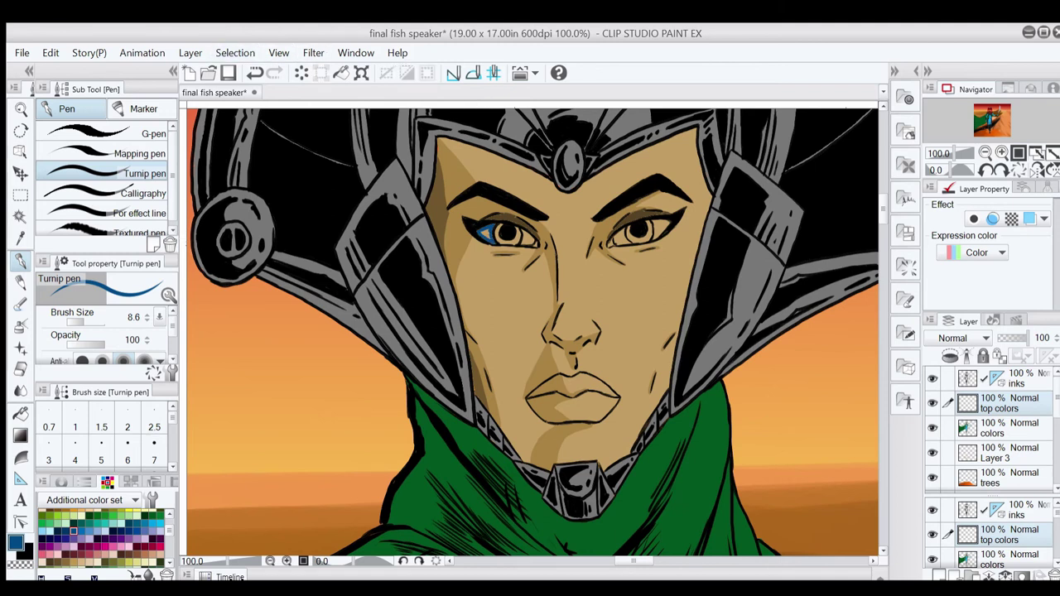
drag(491, 233, 494, 227)
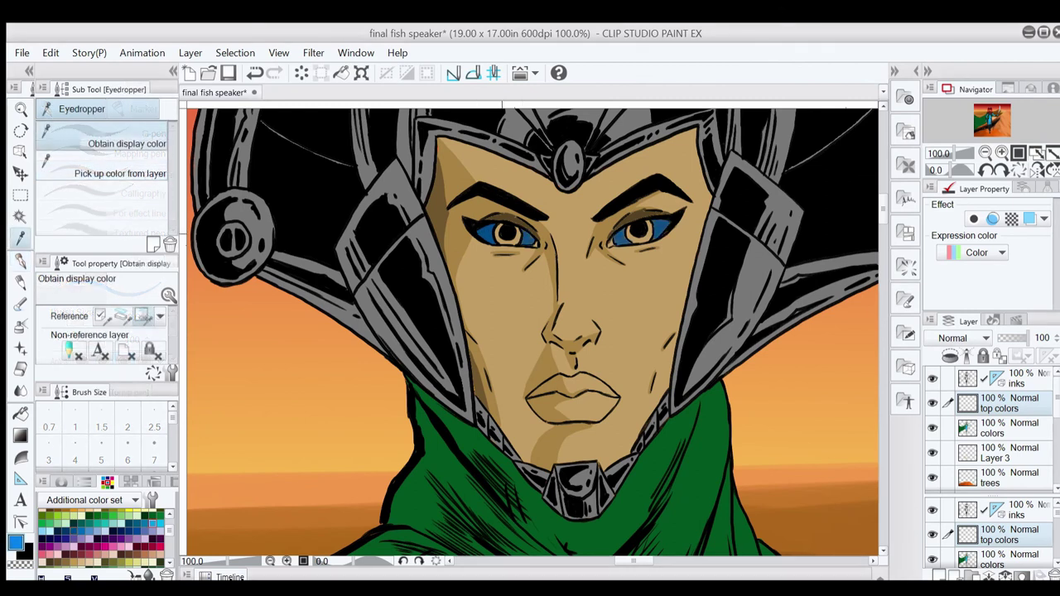
key(p)
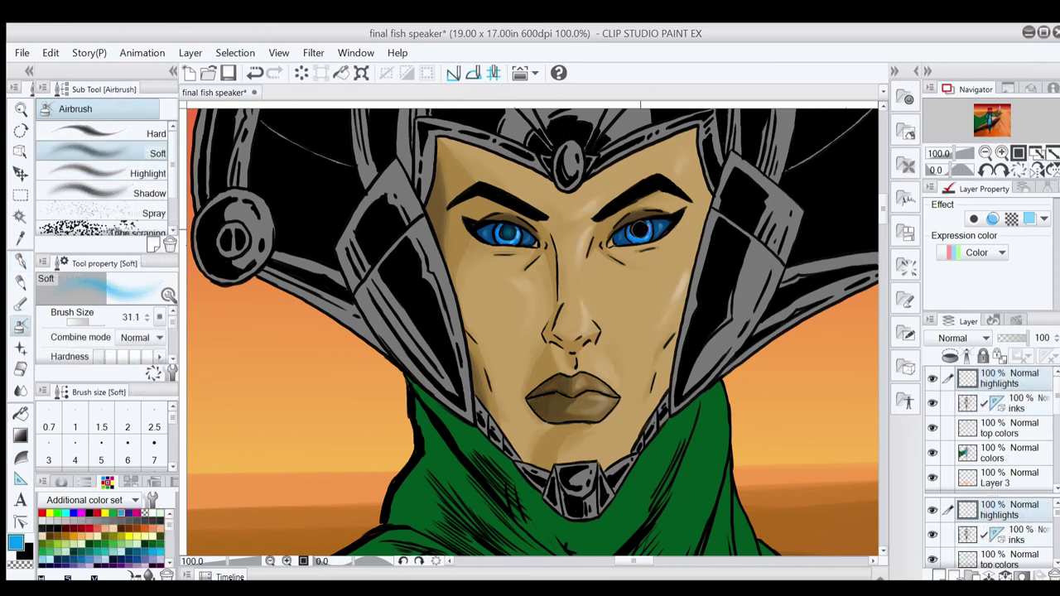
Step: Airbrush a soft blue glow over one pupil at brush size 31.1, and set up white with an adjusted brush size
click(640, 229)
click(639, 228)
click(639, 229)
click(639, 229)
click(145, 513)
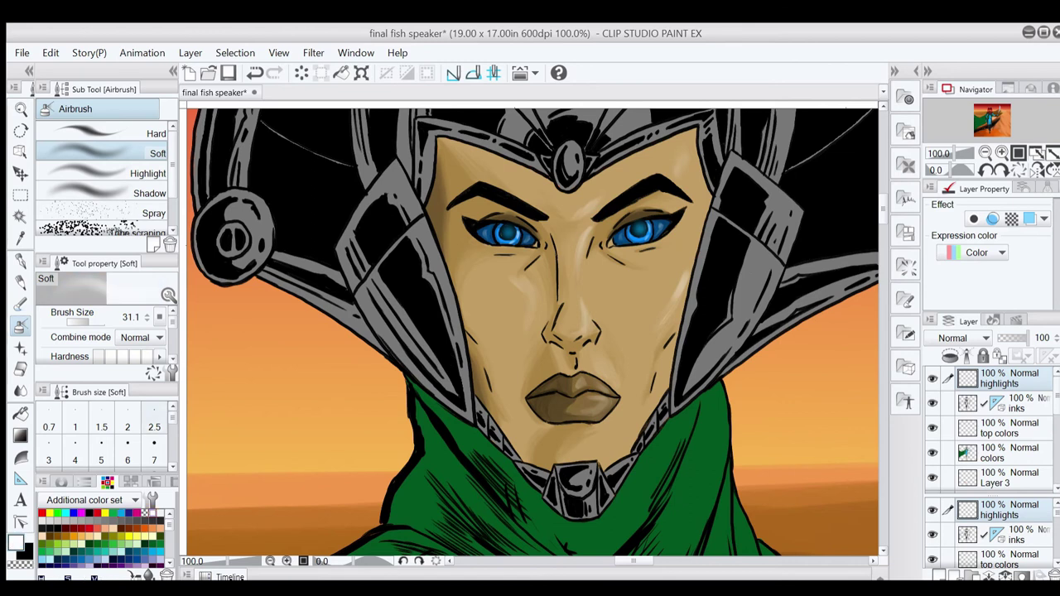
click(86, 322)
drag(86, 318, 84, 318)
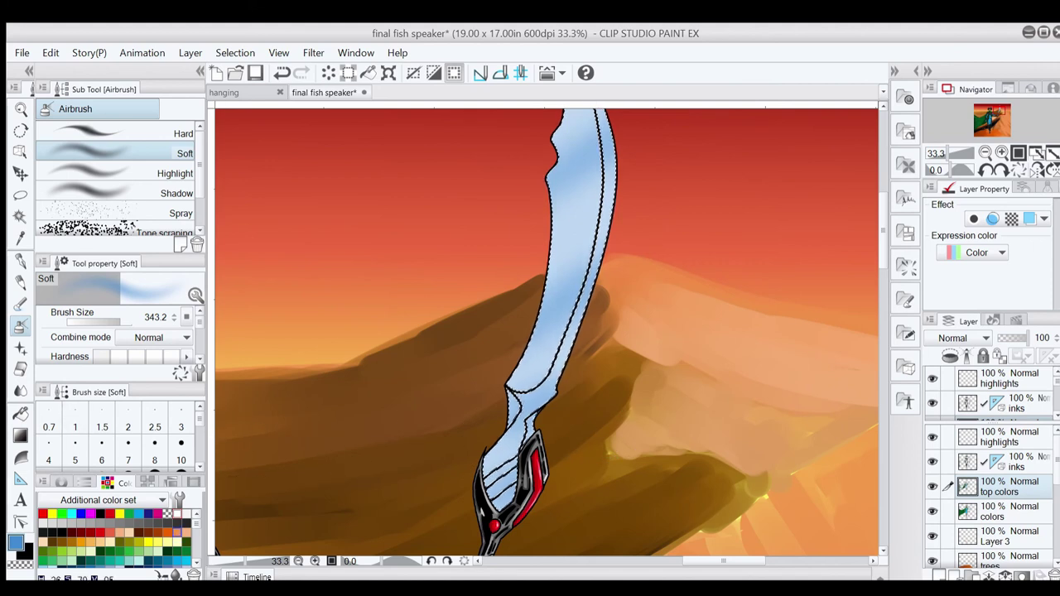
Step: Airbrush soft white along the selected edge of the staff's blade with a resized Soft airbrush
click(177, 514)
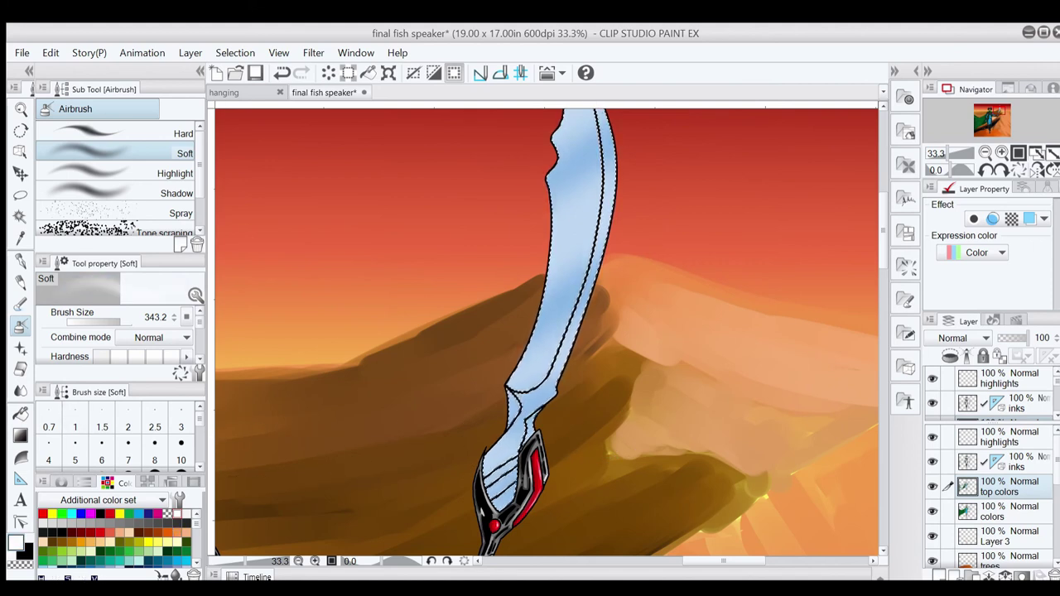
ctrl+alt+drag(549, 332, 348, 335)
drag(595, 201, 599, 116)
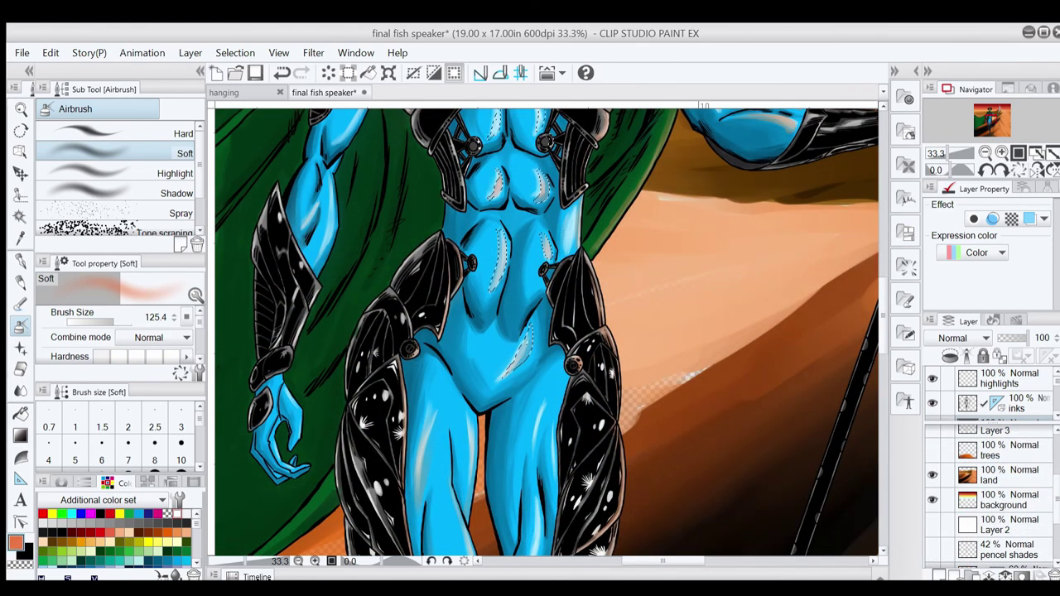
Step: Finish airbrushing soft orange over the selected abdomen highlights at brush size 125.4 and clear the selection
scroll(865, 357, up, 5)
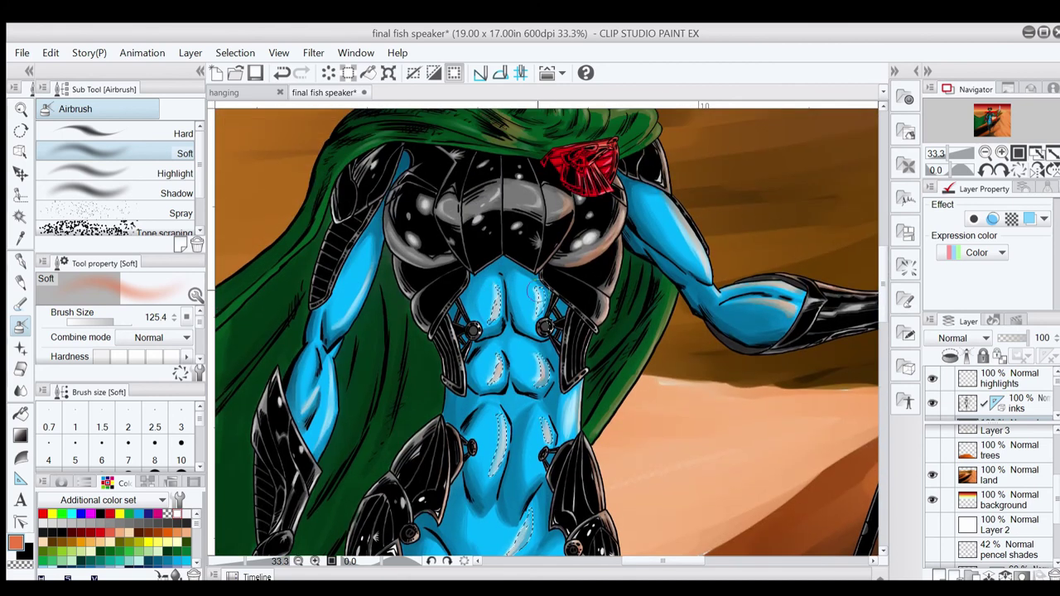
key(ctrl+d)
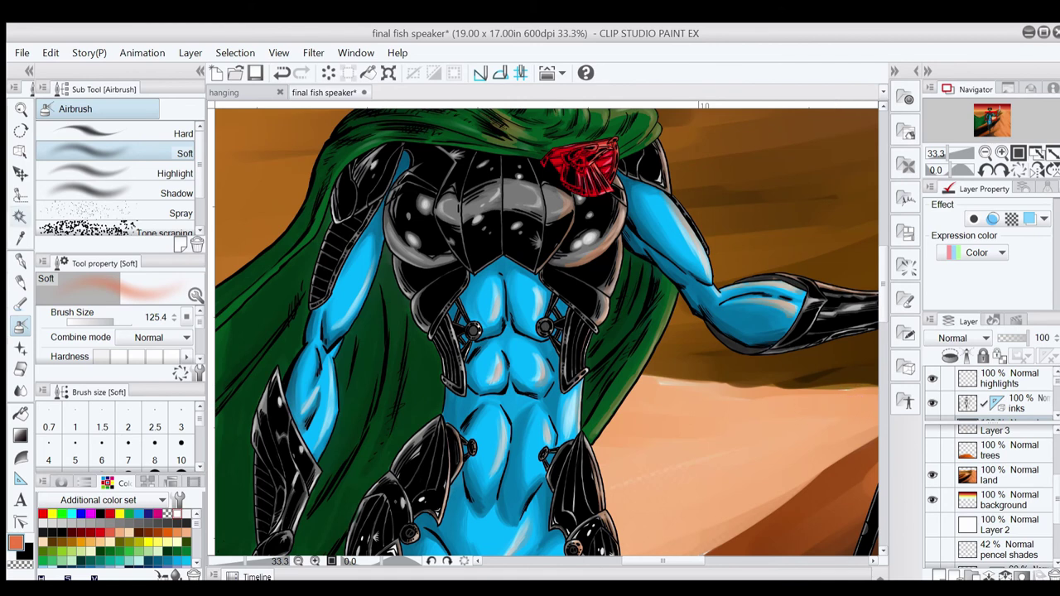
Step: Select thin strips along the boots' outer edges with the Selection pen and airbrush them soft yellow-orange at brush size 125.4
click(20, 216)
key(m)
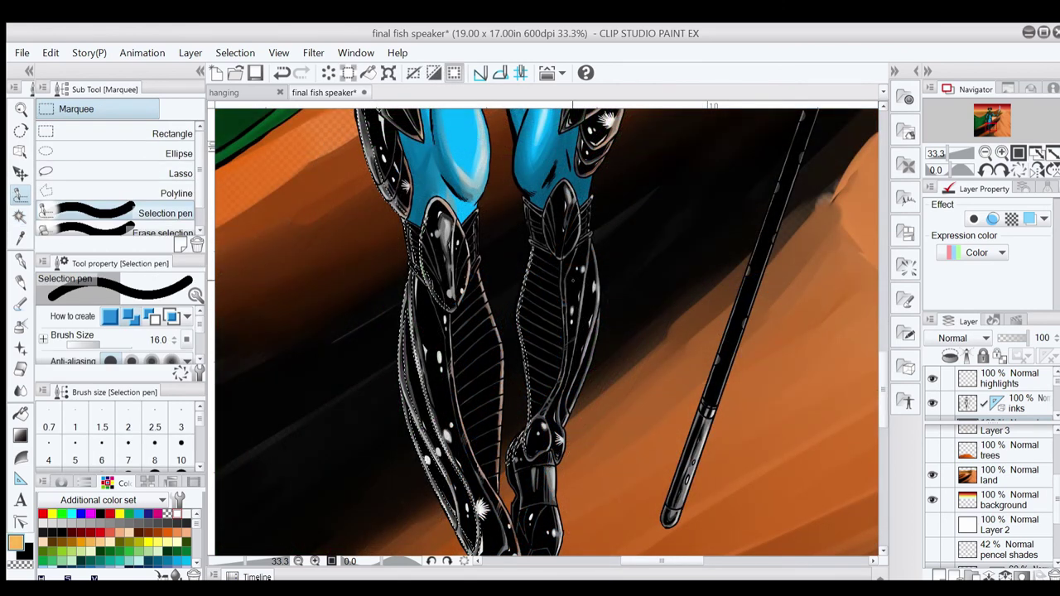
key(b)
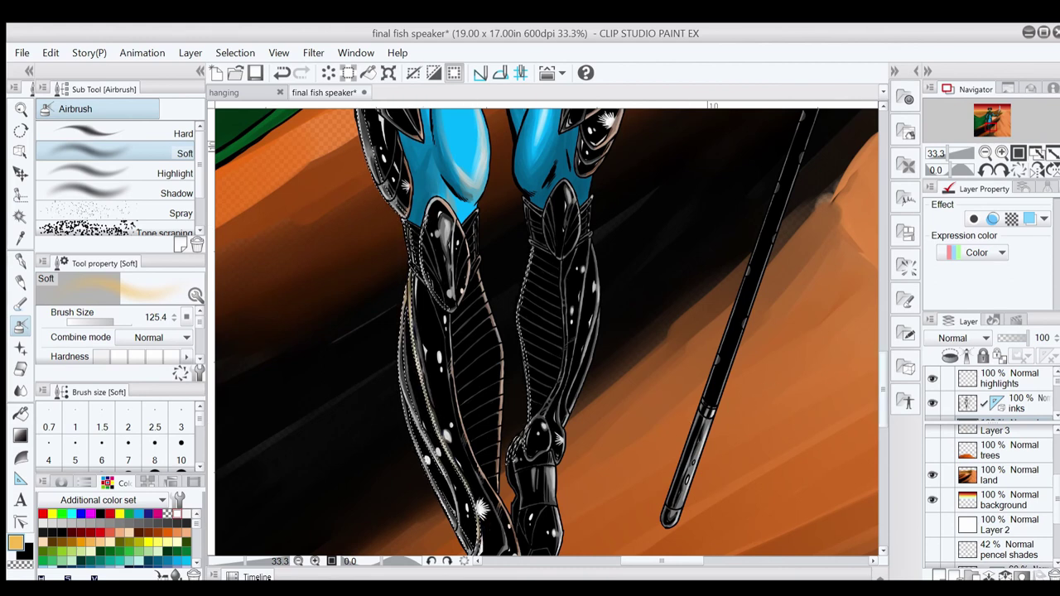
scroll(867, 389, down, 3)
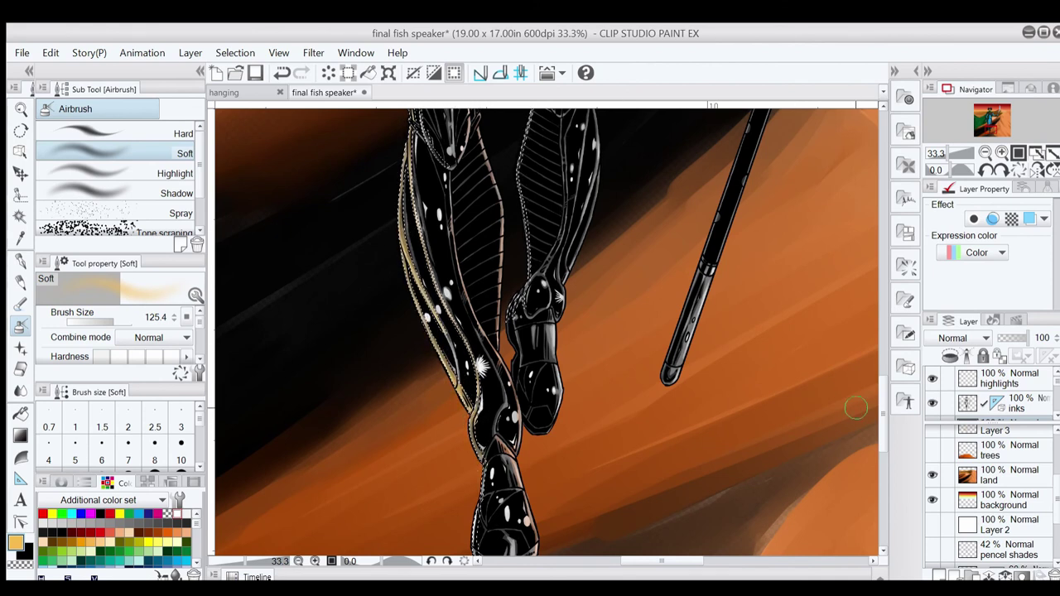
scroll(461, 267, down, 3)
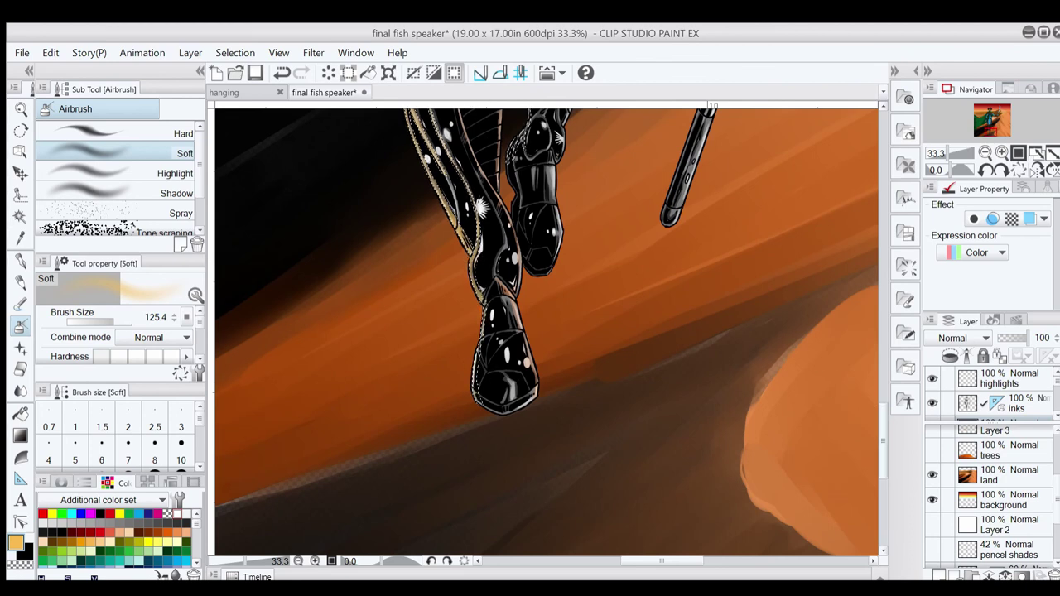
scroll(528, 178, up, 4)
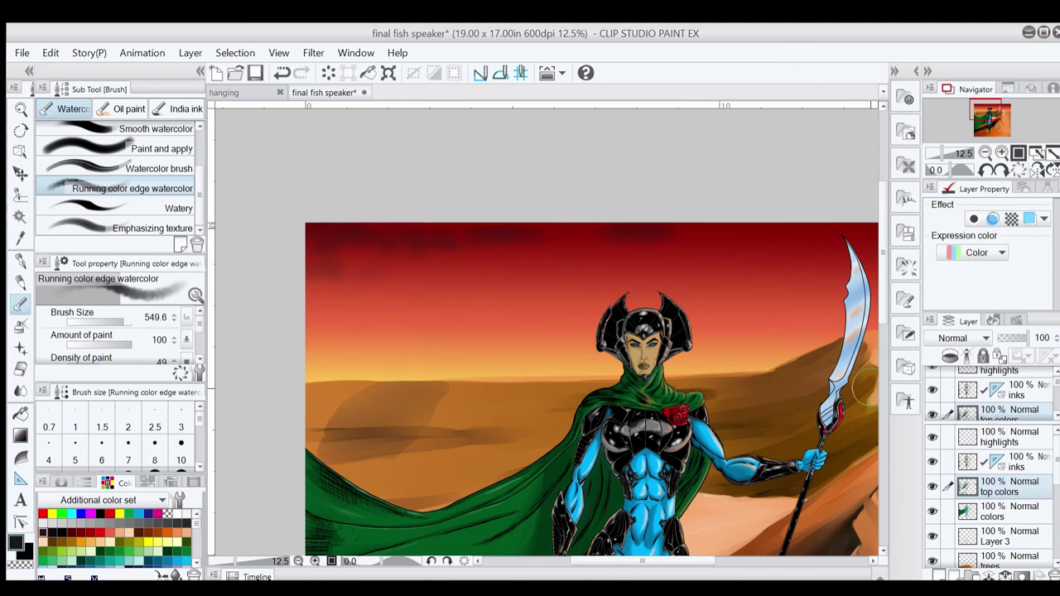
Step: Extend the dark clouds along the upper sky beyond the staff with the Running color edge watercolor brush at size 549.6
drag(710, 561, 798, 561)
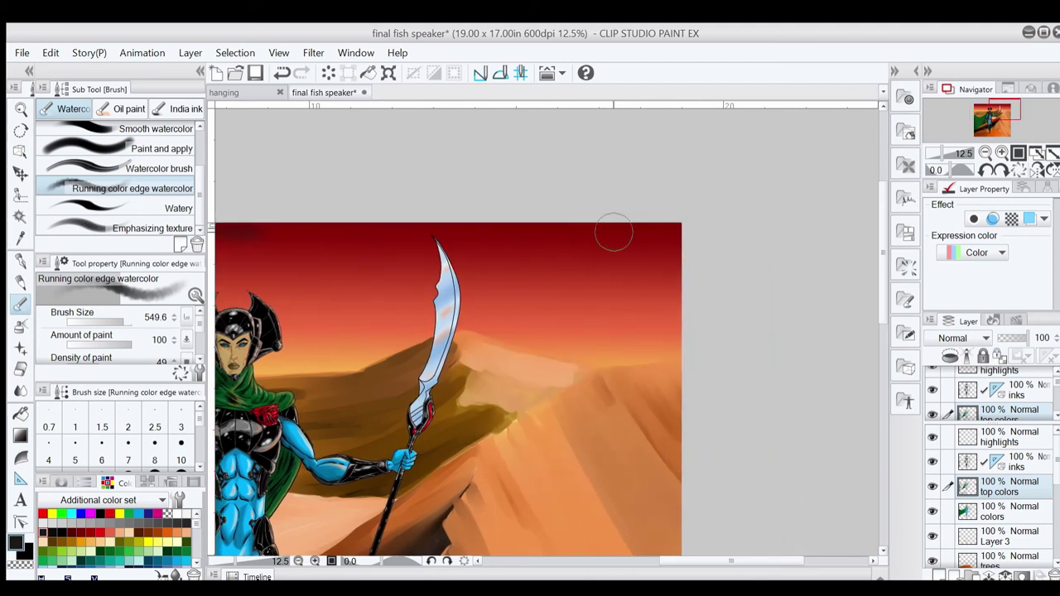